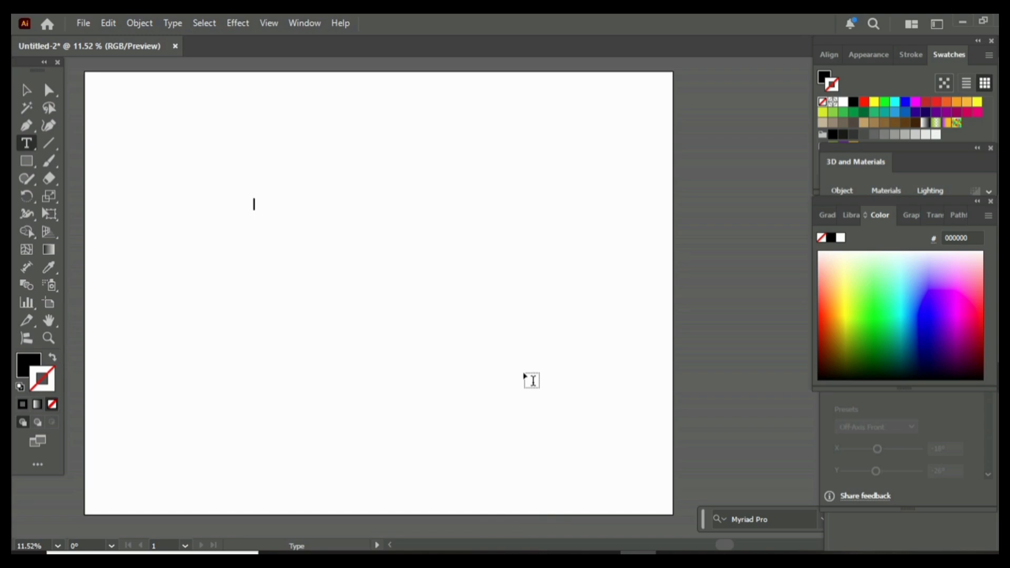
# Enlarge the letter A on the artboard and set its font to Calisto MT Bold
pyautogui.click(27, 90)
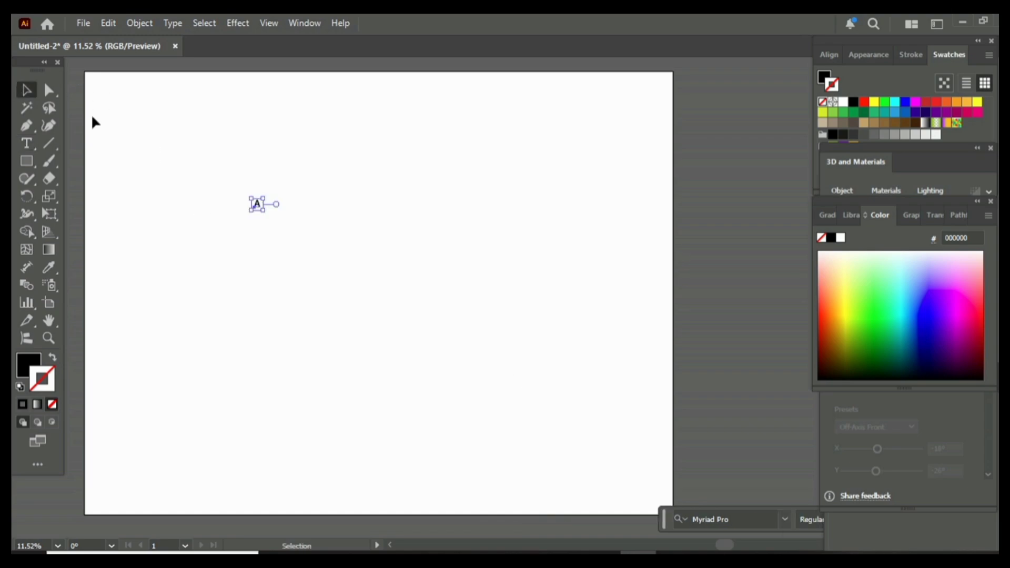
pyautogui.moveTo(268, 214); pyautogui.dragTo(331, 279)
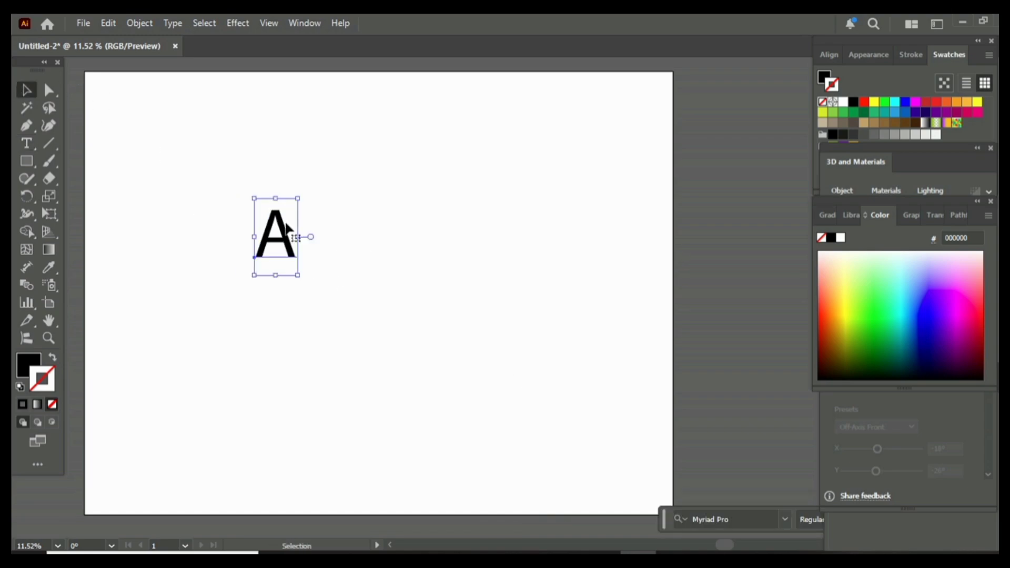
pyautogui.rightClick(286, 237)
pyautogui.moveTo(314, 234)
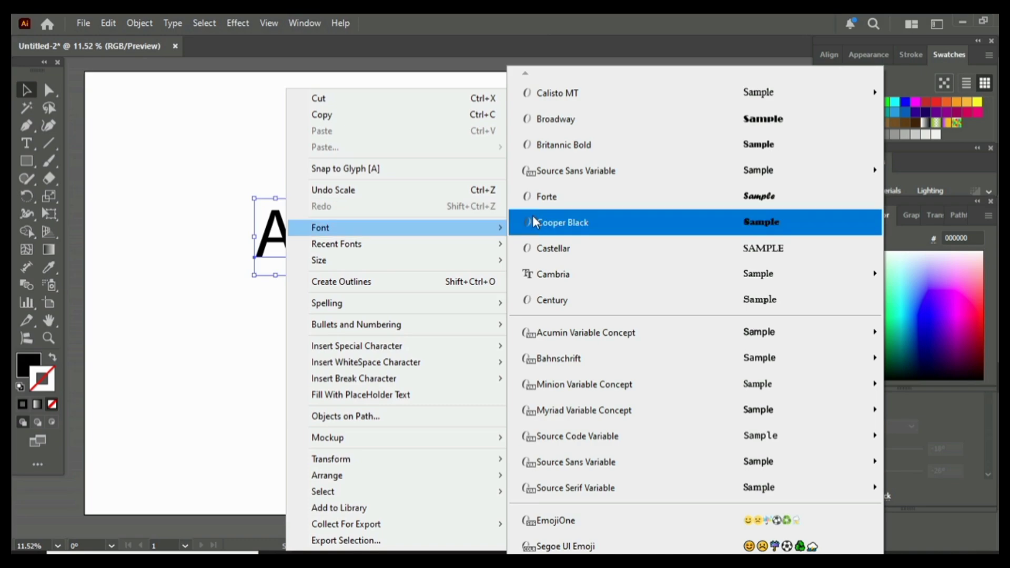
pyautogui.moveTo(628, 162)
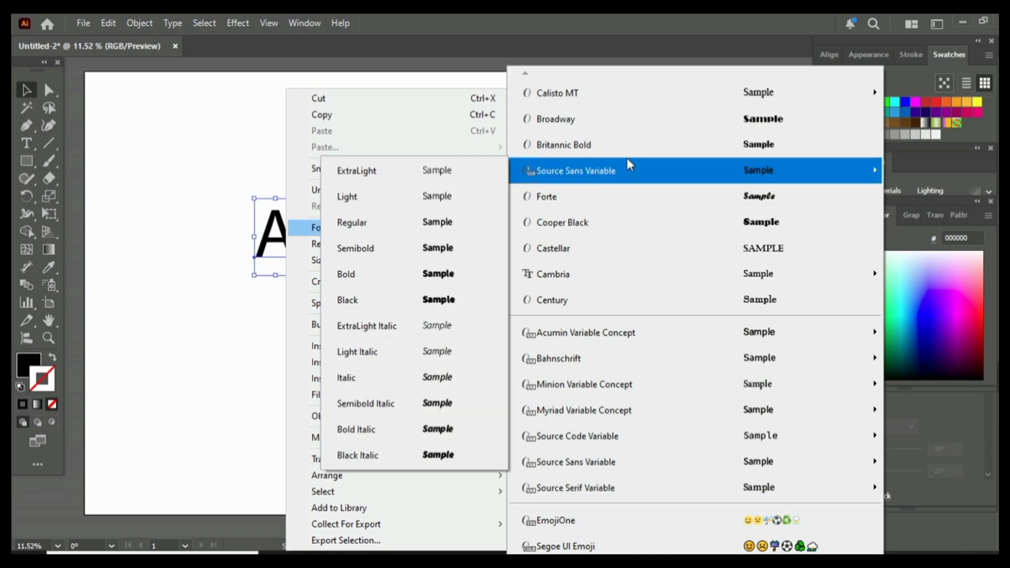
pyautogui.moveTo(678, 105)
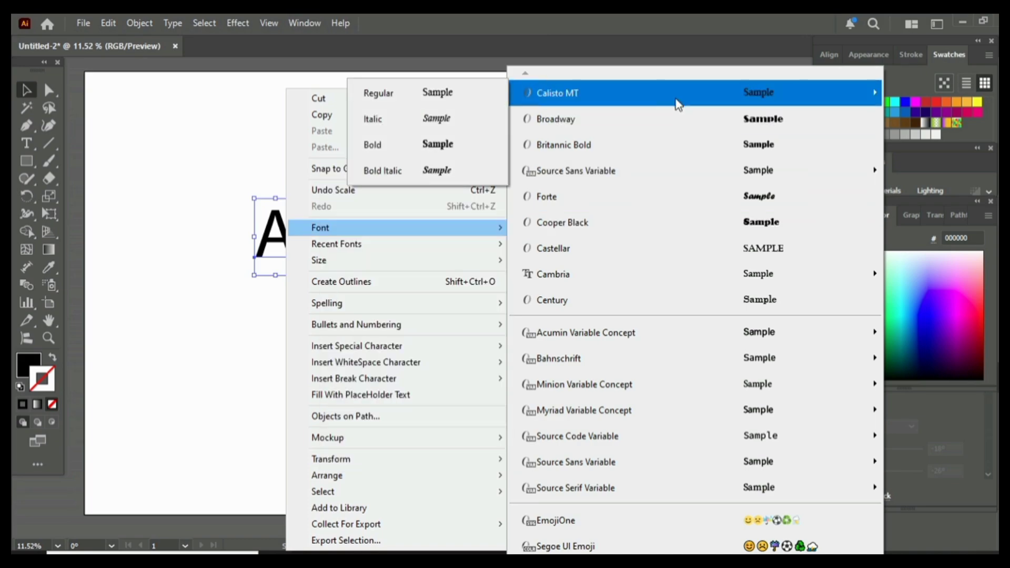
pyautogui.click(466, 141)
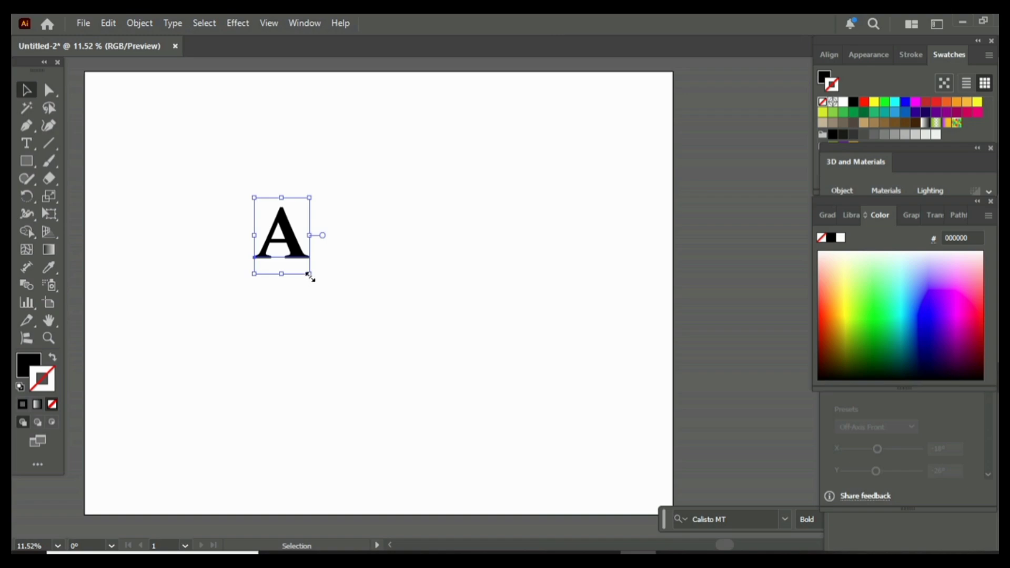
# Scale the letter A up further and move it toward the upper middle of the artboard
pyautogui.moveTo(309, 275); pyautogui.dragTo(374, 343)
pyautogui.moveTo(370, 298); pyautogui.dragTo(400, 258)
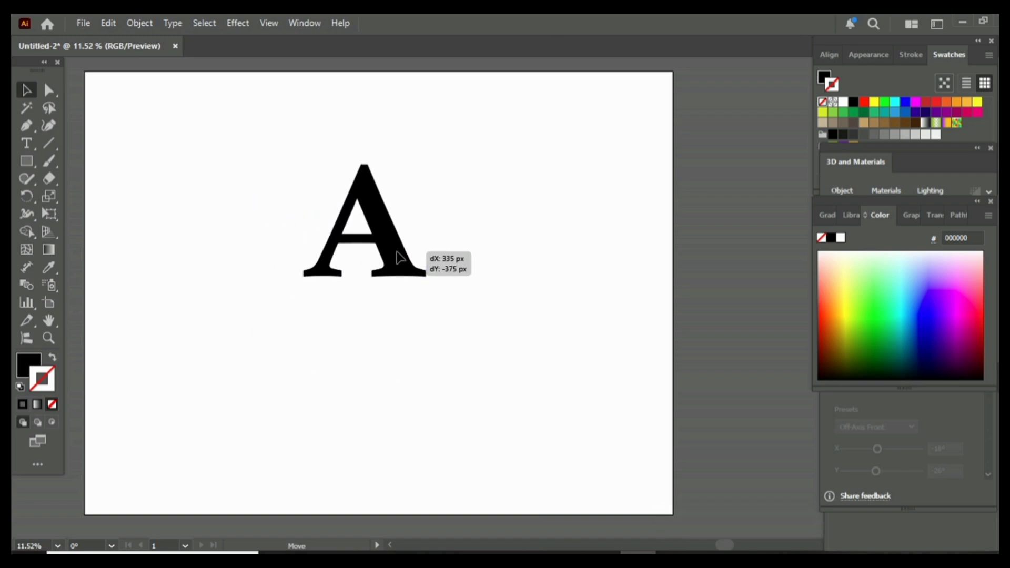
pyautogui.moveTo(426, 310); pyautogui.dragTo(489, 344)
# Expand the letter A into vector outlines, then enlarge it and deselect it
pyautogui.click(139, 23)
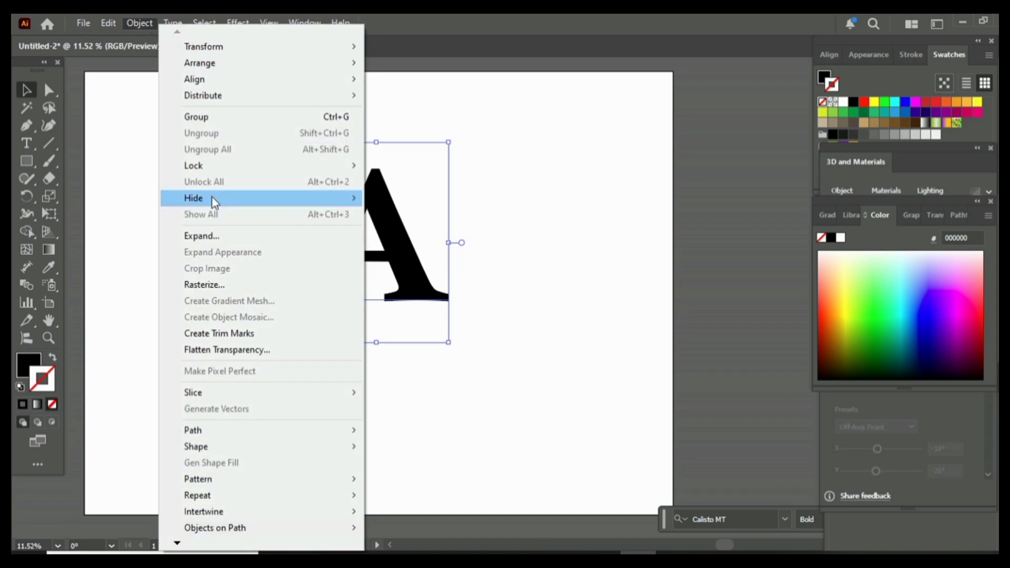
pyautogui.click(206, 234)
pyautogui.click(362, 355)
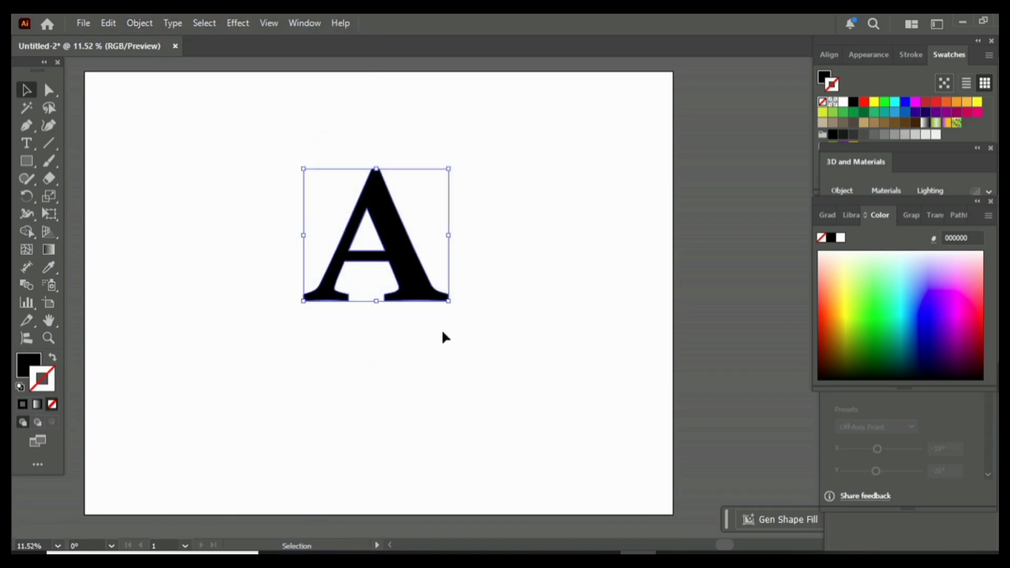
pyautogui.moveTo(449, 300); pyautogui.dragTo(422, 296)
pyautogui.click(235, 331)
# Draw an S-shaped curve with the Pen tool from the A's upper left, through its crossbar, to below its right foot
pyautogui.click(26, 126)
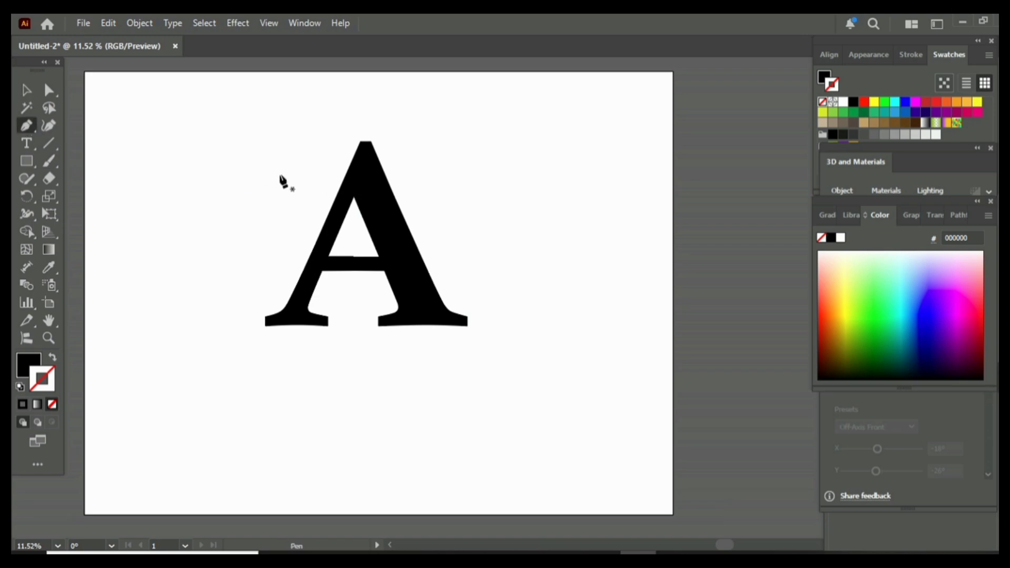
pyautogui.click(288, 156)
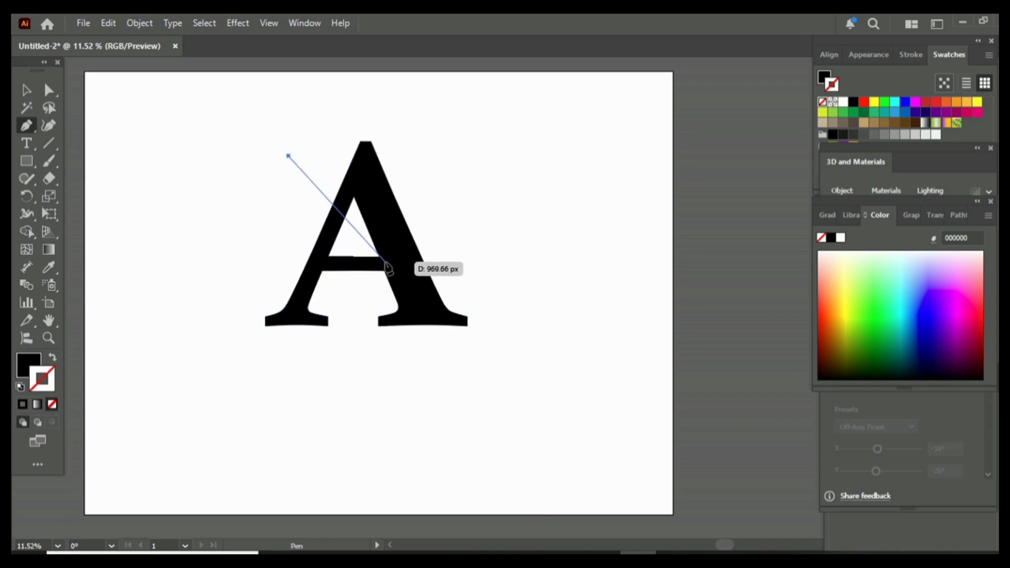
pyautogui.moveTo(386, 262); pyautogui.dragTo(488, 287)
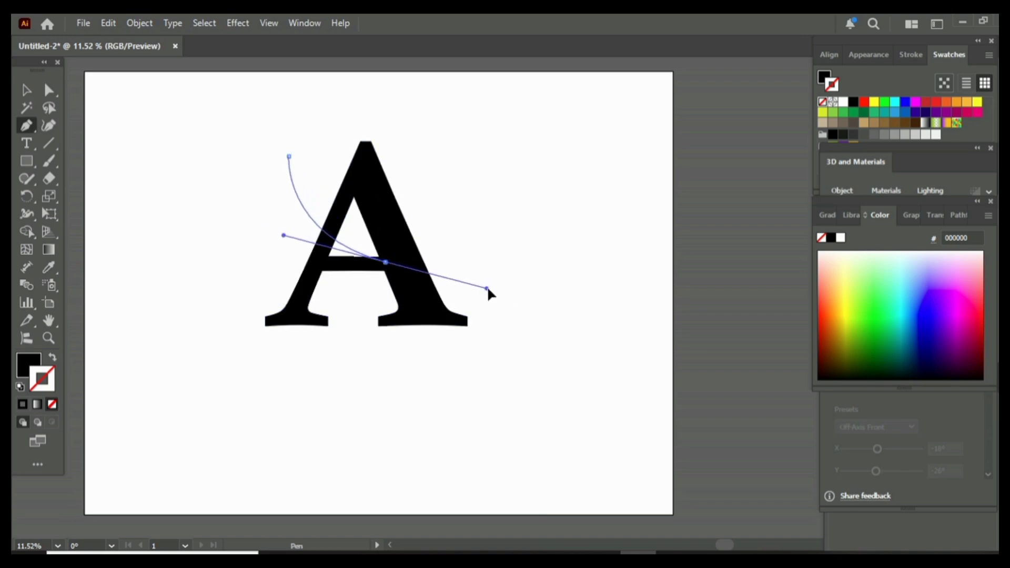
pyautogui.click(479, 366)
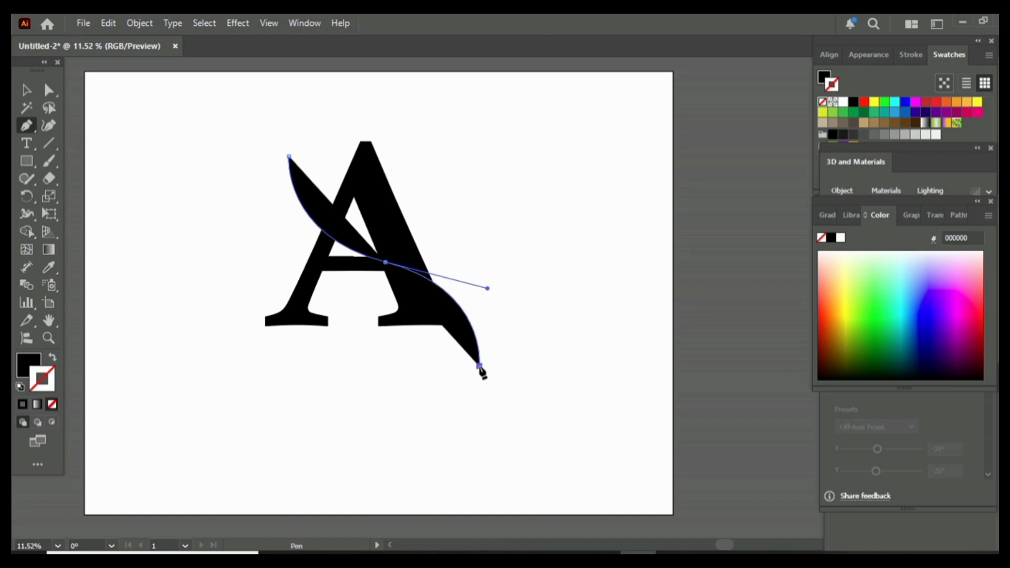
# Remove the curve's fill and give it a black stroke
pyautogui.click(26, 91)
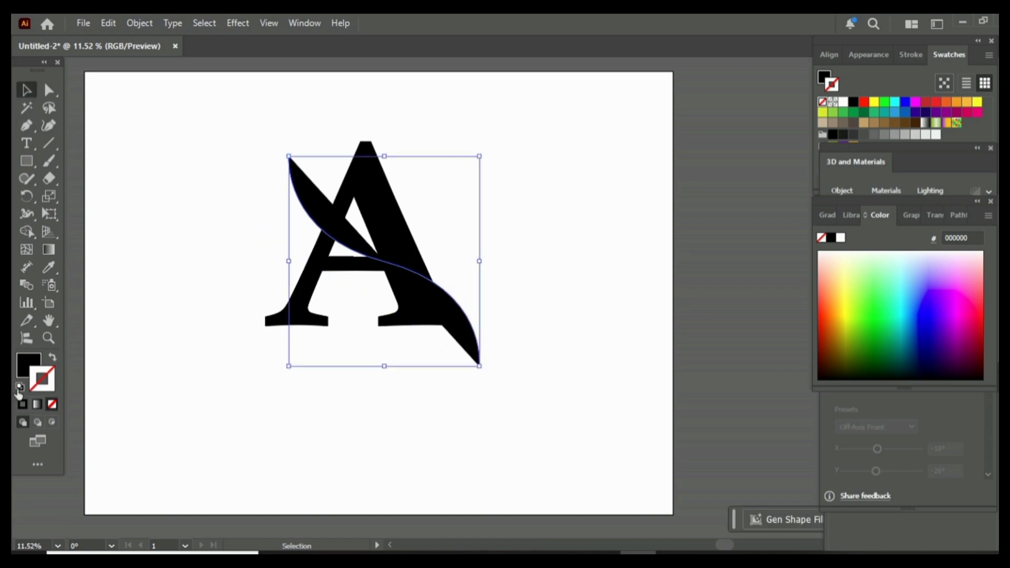
pyautogui.click(53, 405)
pyautogui.press('x')
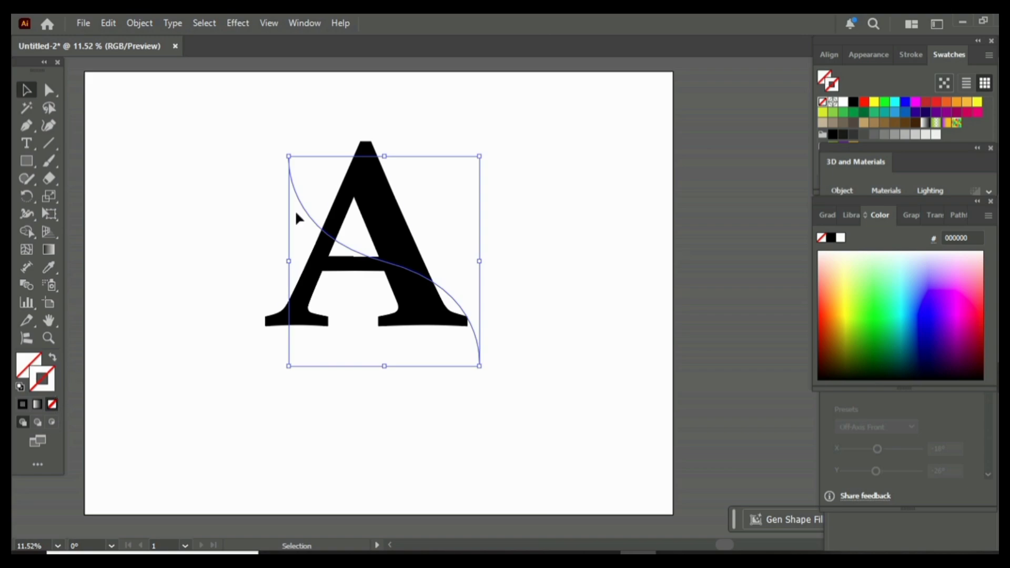
pyautogui.click(854, 102)
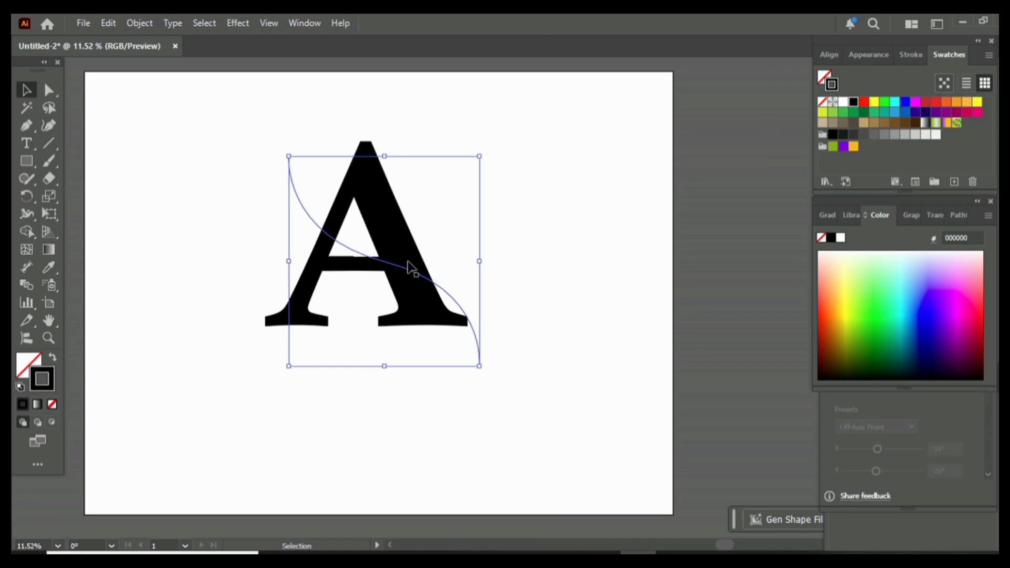
# Set the curve's stroke weight to 97 pt and apply the lens-shaped width profile that tapers at both ends
pyautogui.click(911, 55)
pyautogui.click(898, 78)
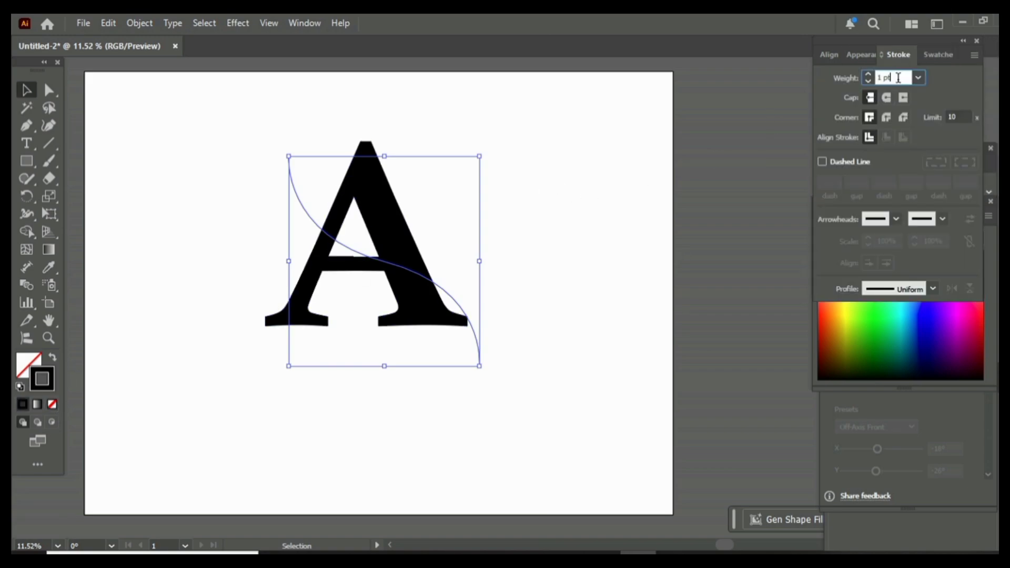
pyautogui.press('Up')
pyautogui.press('Up')
pyautogui.press('Up')
pyautogui.press('Up')
pyautogui.press('Up')
pyautogui.press('Up')
pyautogui.press('Up')
pyautogui.press('Up')
pyautogui.press('Up')
pyautogui.press('Up')
pyautogui.press('Up')
pyautogui.press('Up')
pyautogui.press('Up')
pyautogui.press('Up')
pyautogui.press('Up')
pyautogui.press('Up')
pyautogui.press('Up')
pyautogui.press('Up')
pyautogui.press('Up')
pyautogui.press('Up')
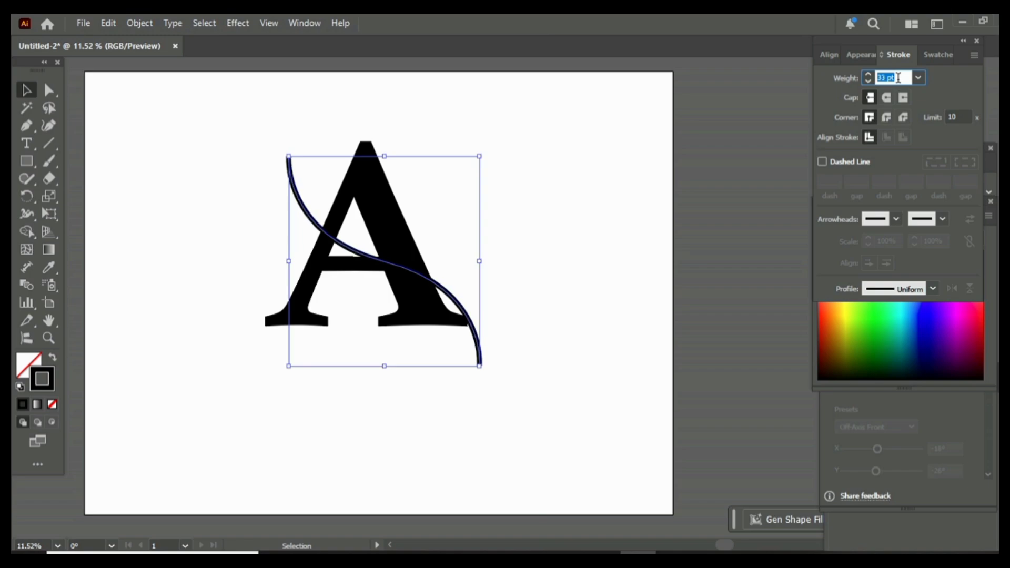
pyautogui.press('Up')
pyautogui.press('Up')
pyautogui.press('Up')
pyautogui.press('Up')
pyautogui.press('Up')
pyautogui.press('Up')
pyautogui.press('Up')
pyautogui.press('Up')
pyautogui.press('Up')
pyautogui.press('Up')
pyautogui.press('Up')
pyautogui.press('Up')
pyautogui.press('Up')
pyautogui.press('Up')
pyautogui.press('Up')
pyautogui.press('Up')
pyautogui.press('Up')
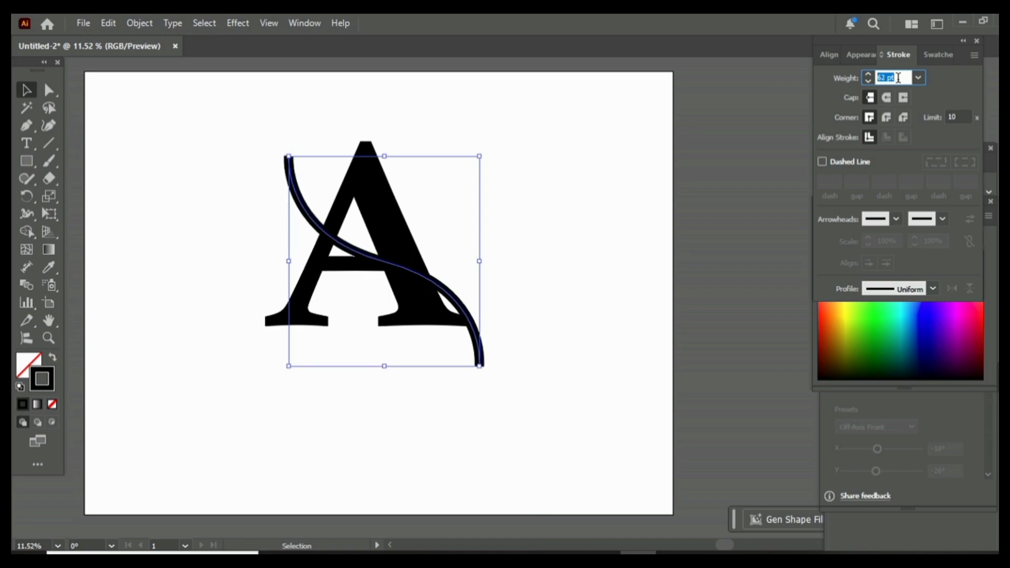
pyautogui.press('Up')
pyautogui.press('Up')
pyautogui.press('Up')
pyautogui.press('Up')
pyautogui.press('Up')
pyautogui.press('Up')
pyautogui.press('Up')
pyautogui.press('Up')
pyautogui.press('Up')
pyautogui.press('Up')
pyautogui.press('Up')
pyautogui.press('Up')
pyautogui.press('Up')
pyautogui.press('Up')
pyautogui.press('Up')
pyautogui.press('Up')
pyautogui.press('Up')
pyautogui.press('Up')
pyautogui.press('Up')
pyautogui.press('Up')
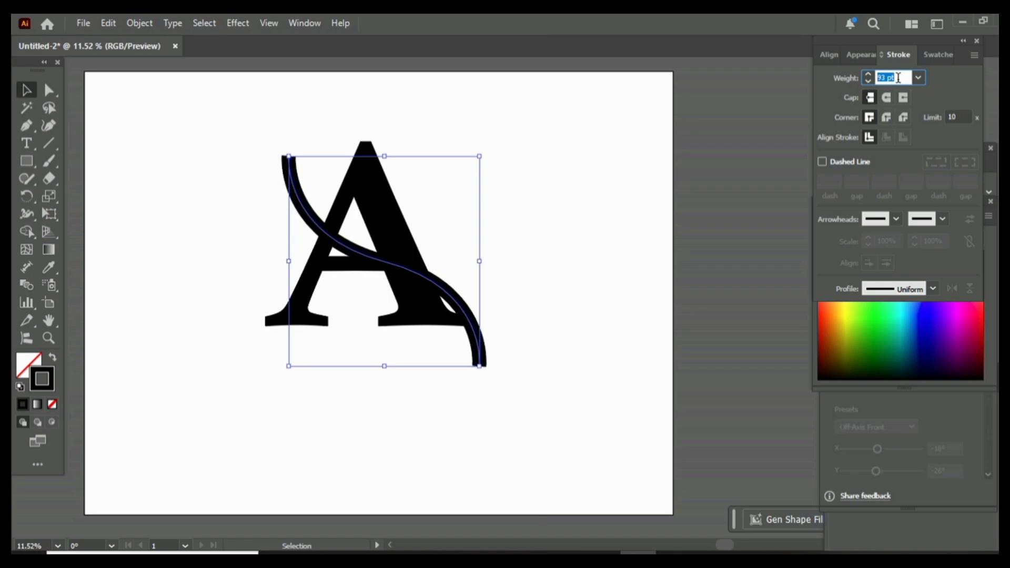
pyautogui.press('Up')
pyautogui.press('Up')
pyautogui.press('Up')
pyautogui.press('Up')
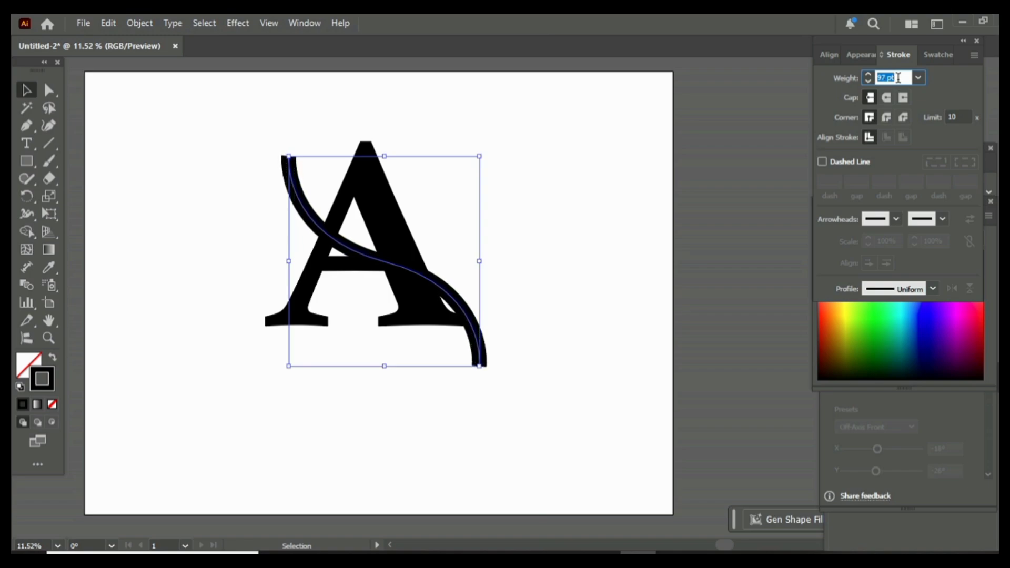
pyautogui.click(935, 289)
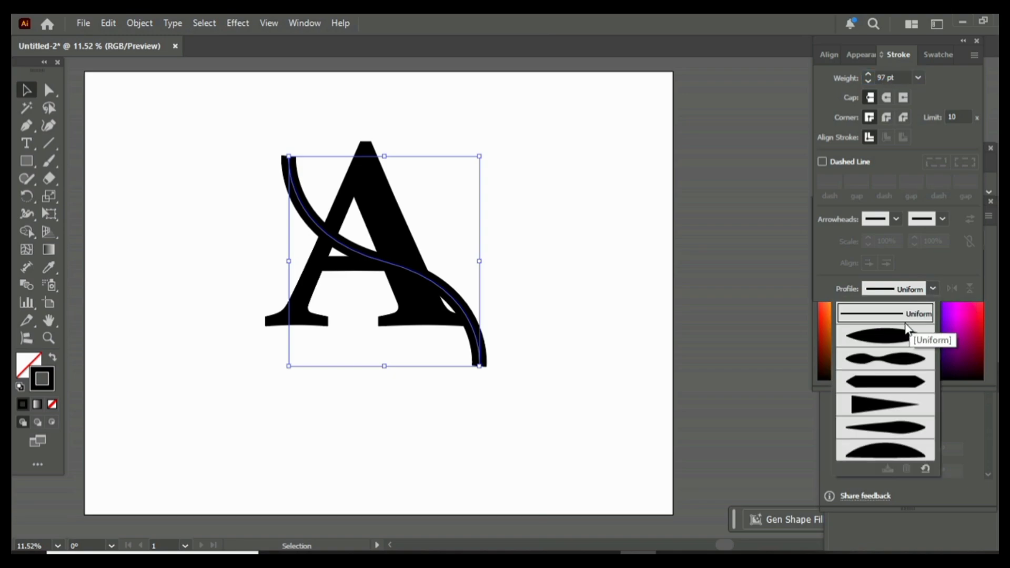
pyautogui.click(903, 337)
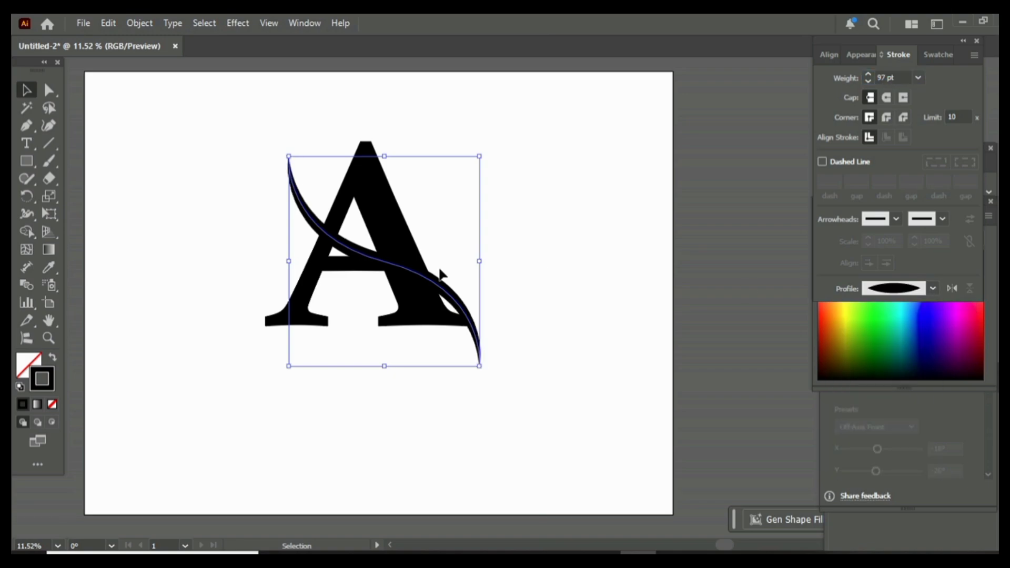
# Duplicate the tapered curve slightly below the original and expand the appearance of both curves into filled shapes
pyautogui.moveTo(412, 277); pyautogui.dragTo(403, 302)
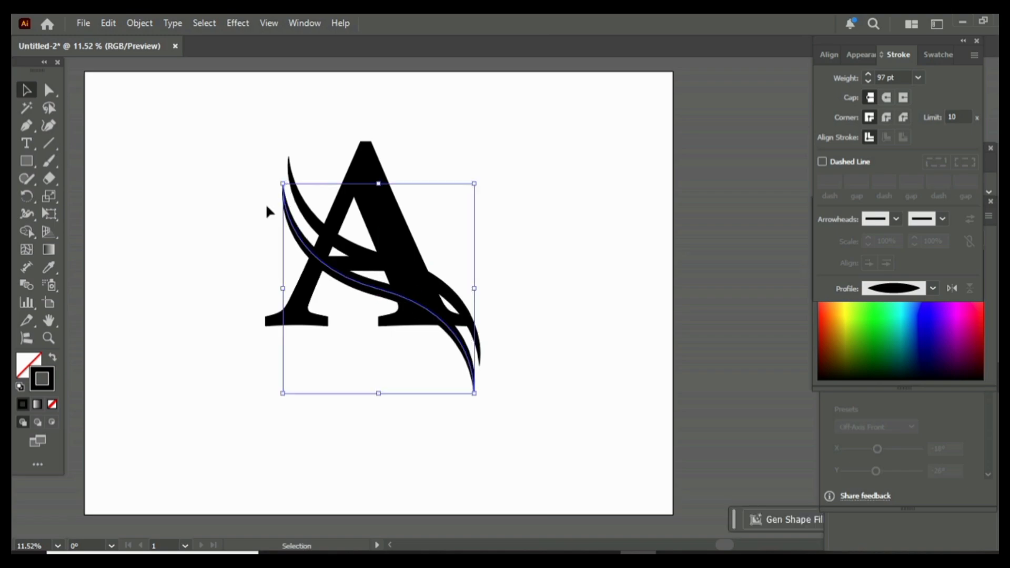
pyautogui.keyDown('shift'); pyautogui.click(305, 209); pyautogui.keyUp('shift')
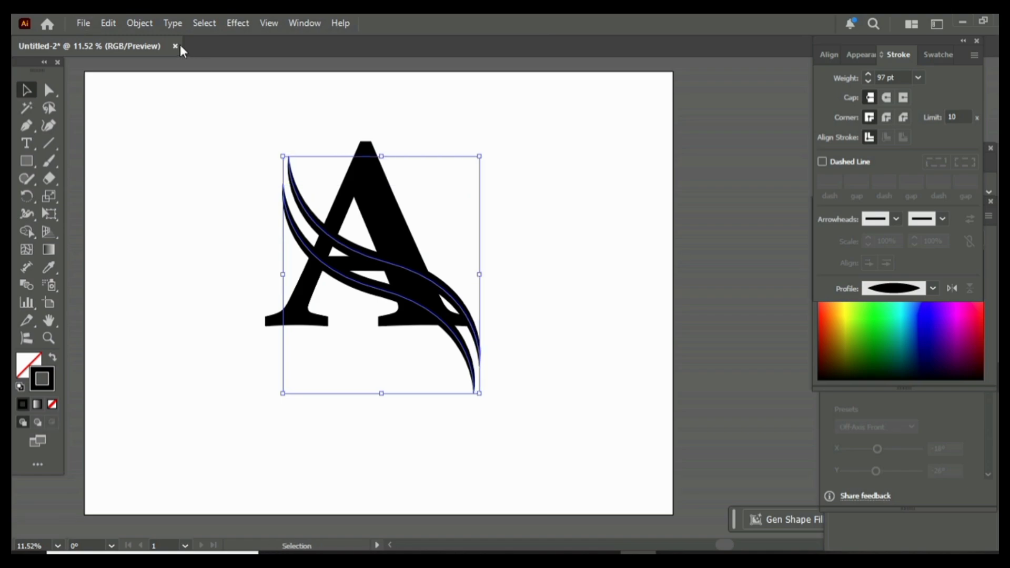
pyautogui.click(141, 24)
pyautogui.click(191, 251)
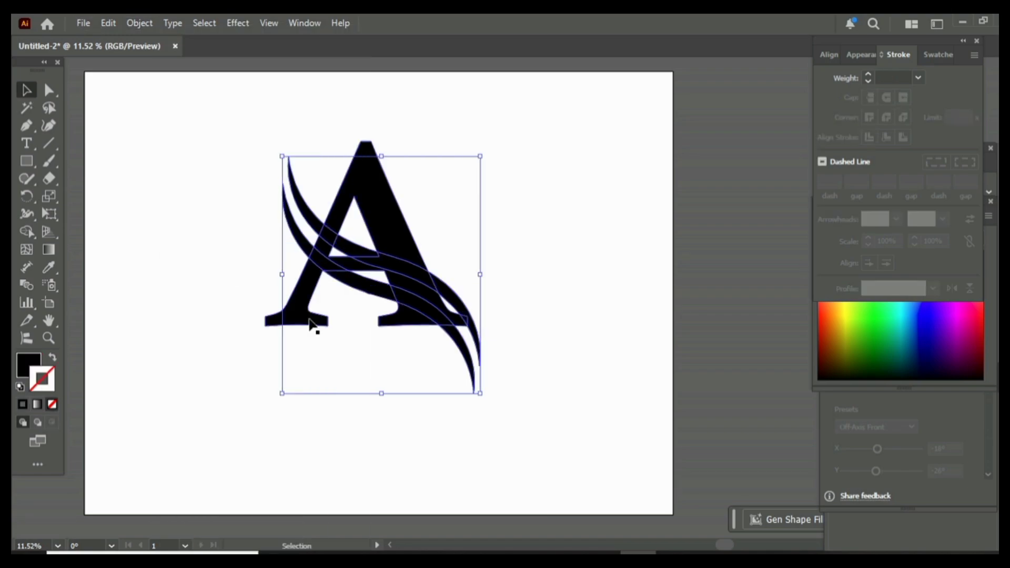
# With Shape Builder, remove the A's parts between the two curves and its right foot below them, then deselect the artwork
pyautogui.moveTo(236, 124); pyautogui.dragTo(446, 385)
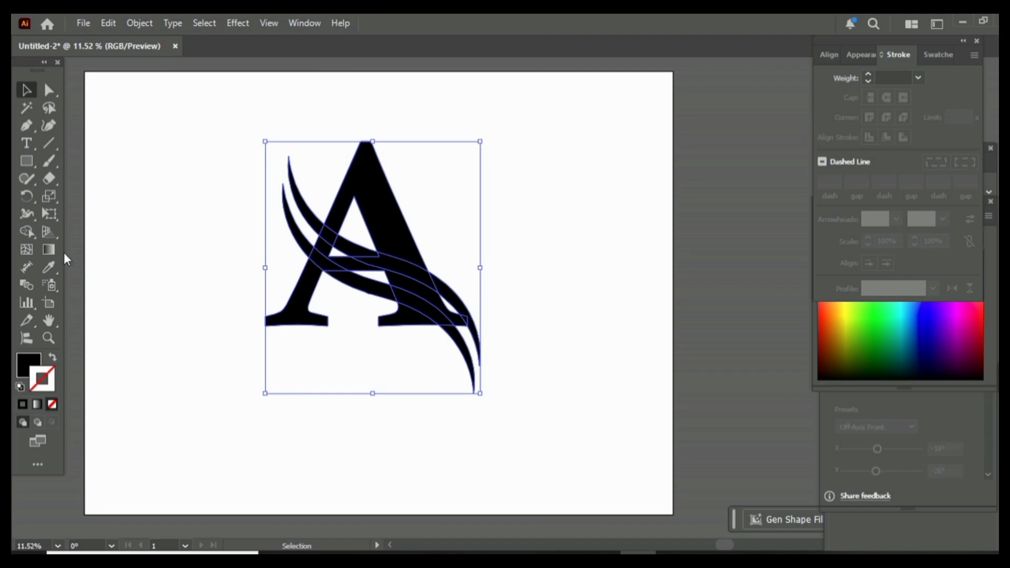
pyautogui.click(25, 231)
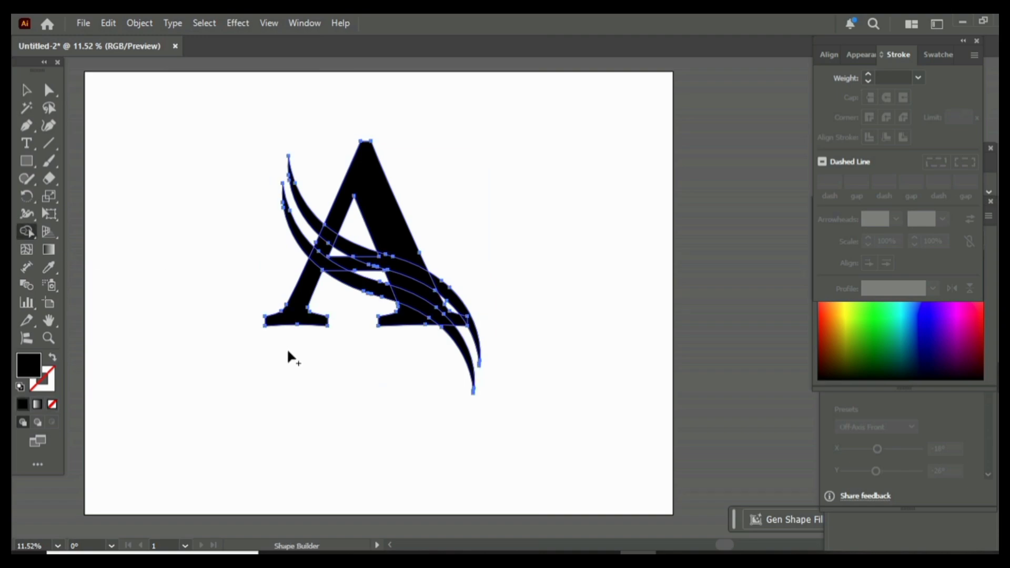
pyautogui.keyDown('alt'); pyautogui.click(436, 304); pyautogui.keyUp('alt')
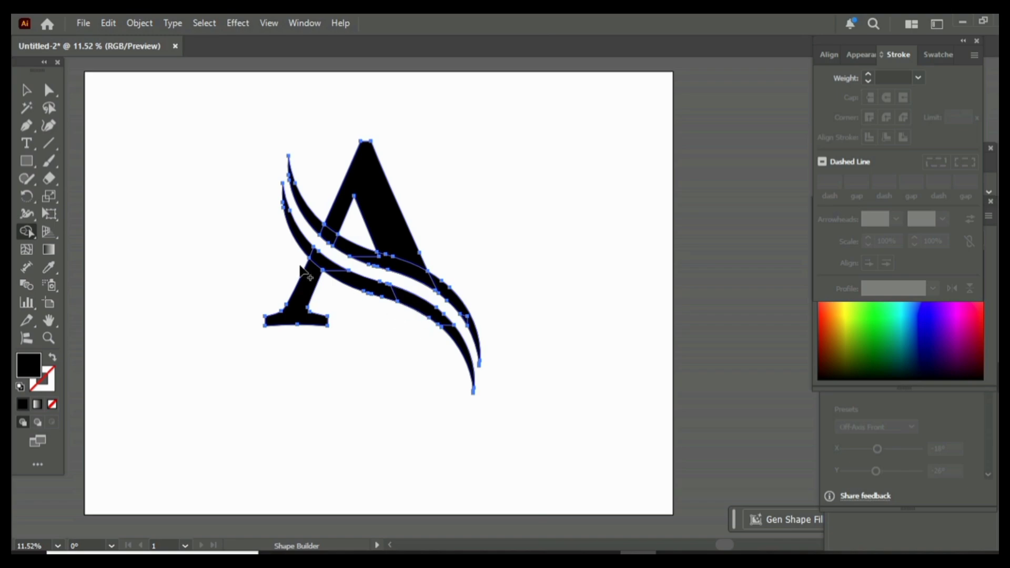
pyautogui.click(26, 90)
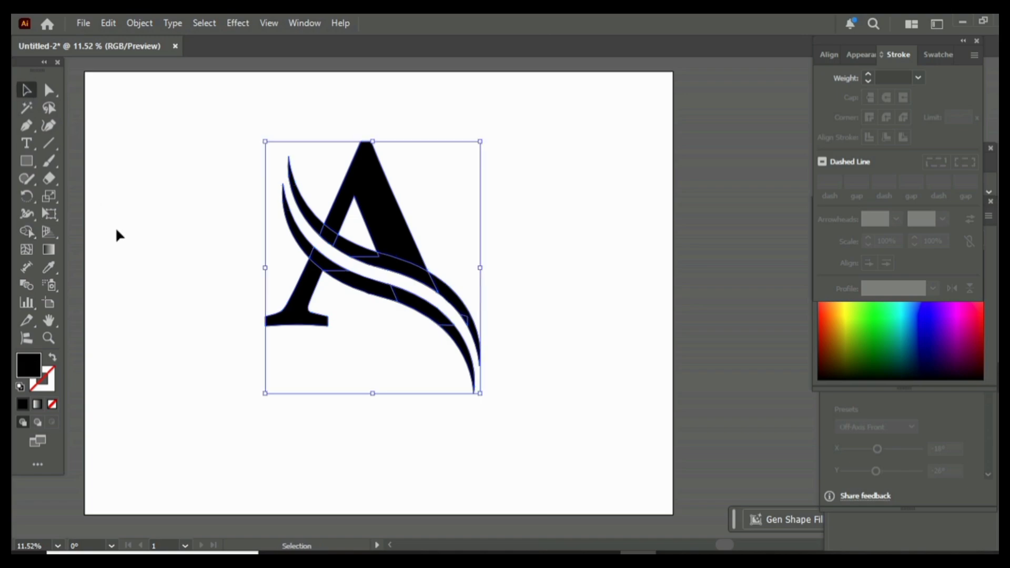
pyautogui.click(115, 226)
pyautogui.moveTo(241, 142); pyautogui.dragTo(388, 286)
pyautogui.rightClick(386, 286)
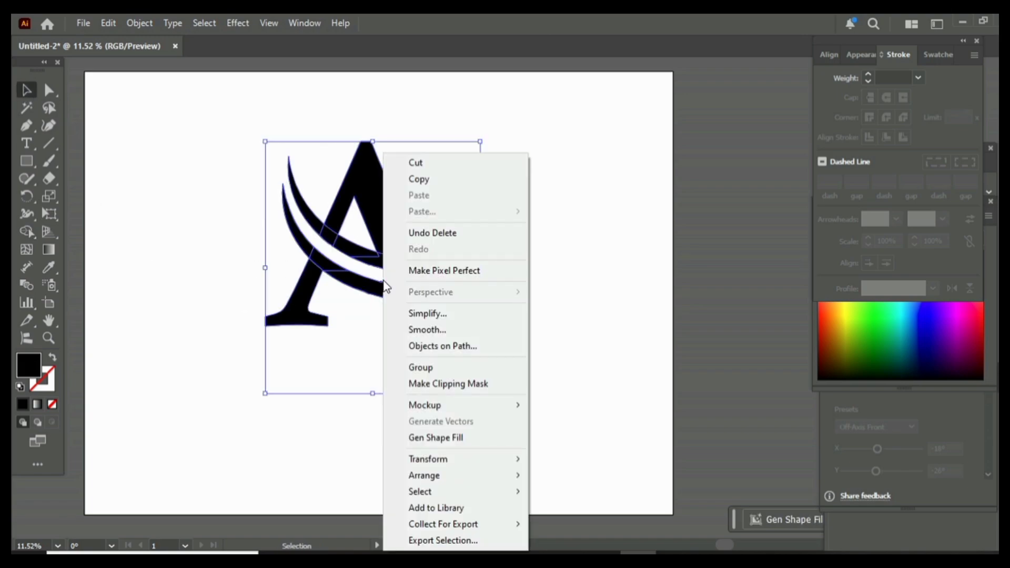
pyautogui.click(189, 196)
# Draw a short Pen line across the A's thin left leg where it meets the upper curve's top edge
pyautogui.click(26, 125)
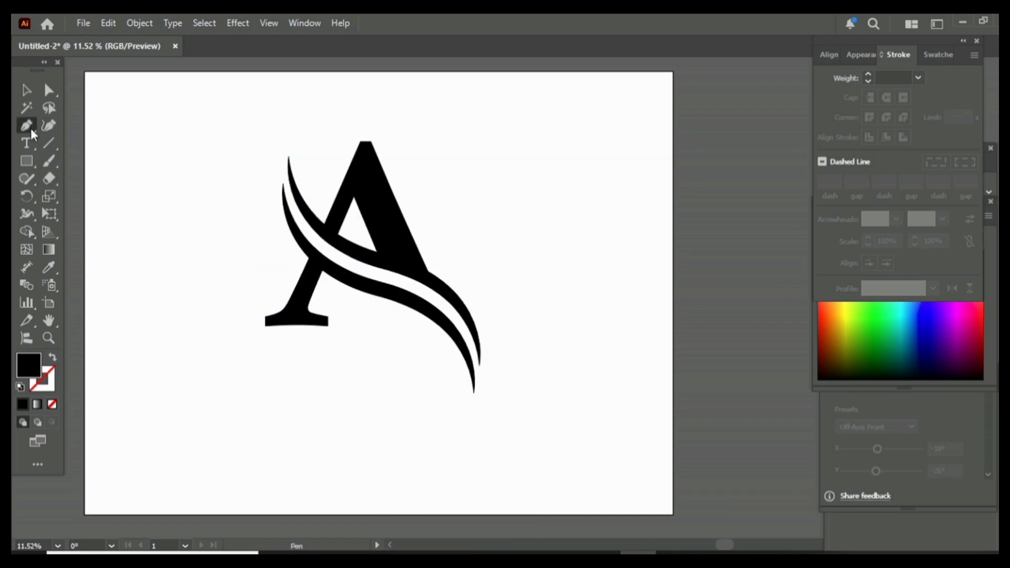
pyautogui.click(320, 219)
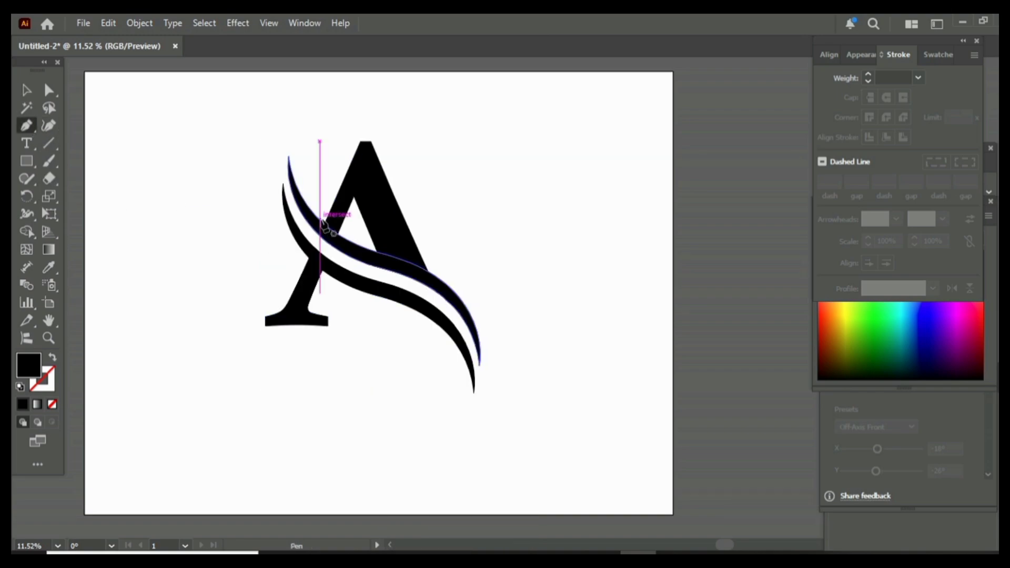
pyautogui.click(345, 239)
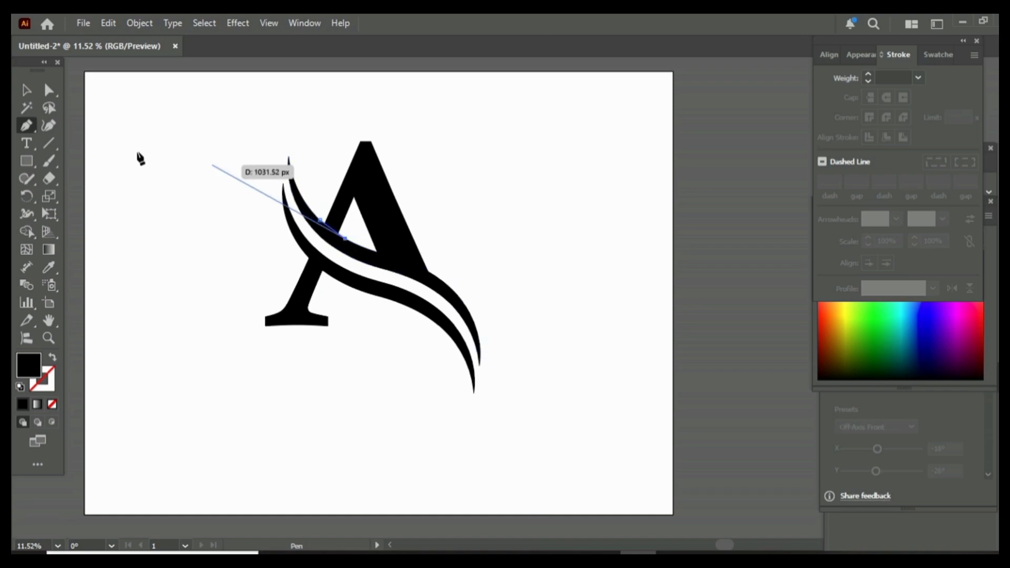
pyautogui.click(27, 89)
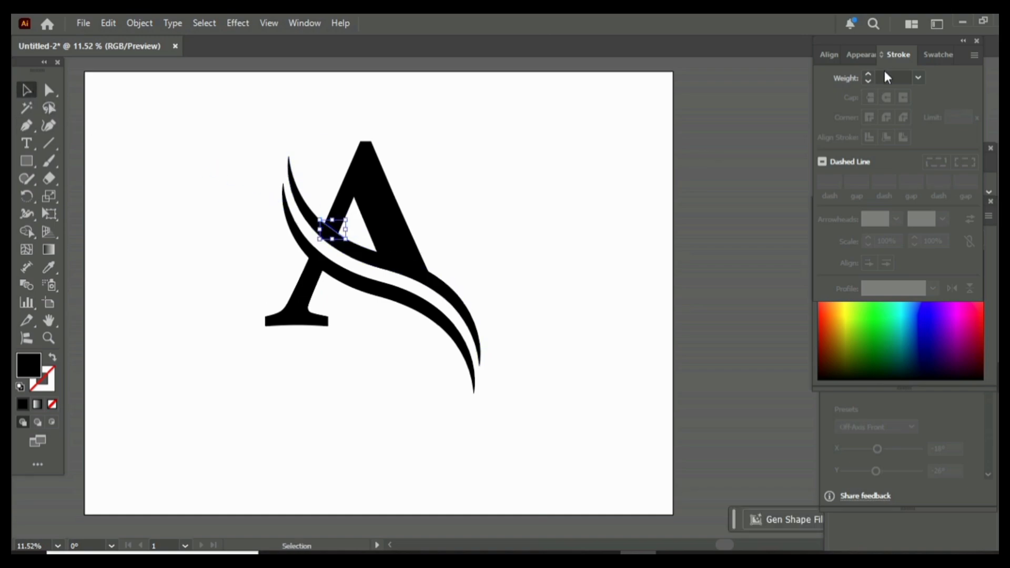
# Set the short line's stroke weight to 53 pt and expand its fill and stroke into a shape
pyautogui.click(889, 78)
pyautogui.write('0.35')
pyautogui.press('Return')
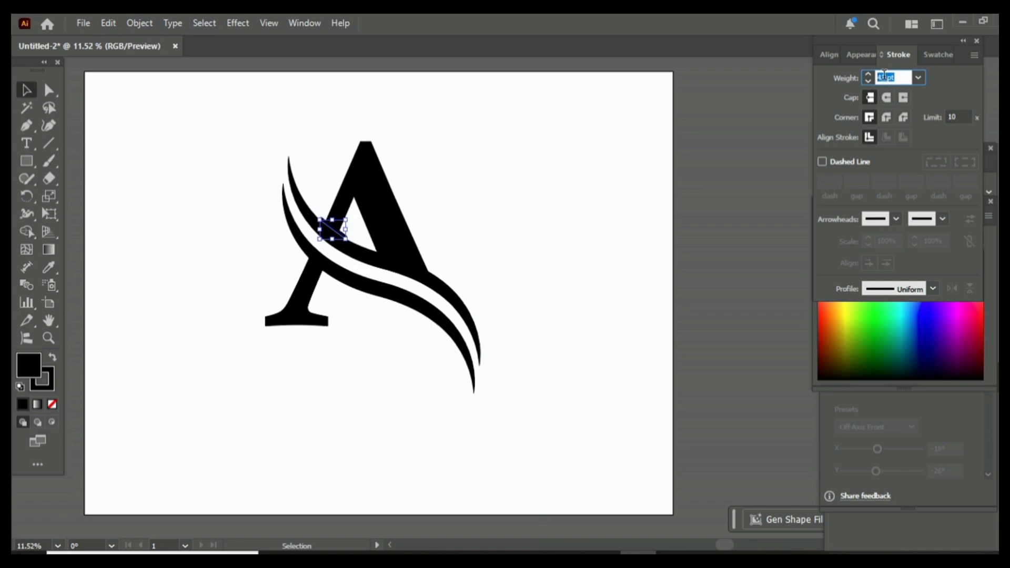
pyautogui.write('53')
pyautogui.press('Return')
pyautogui.click(145, 22)
pyautogui.click(211, 232)
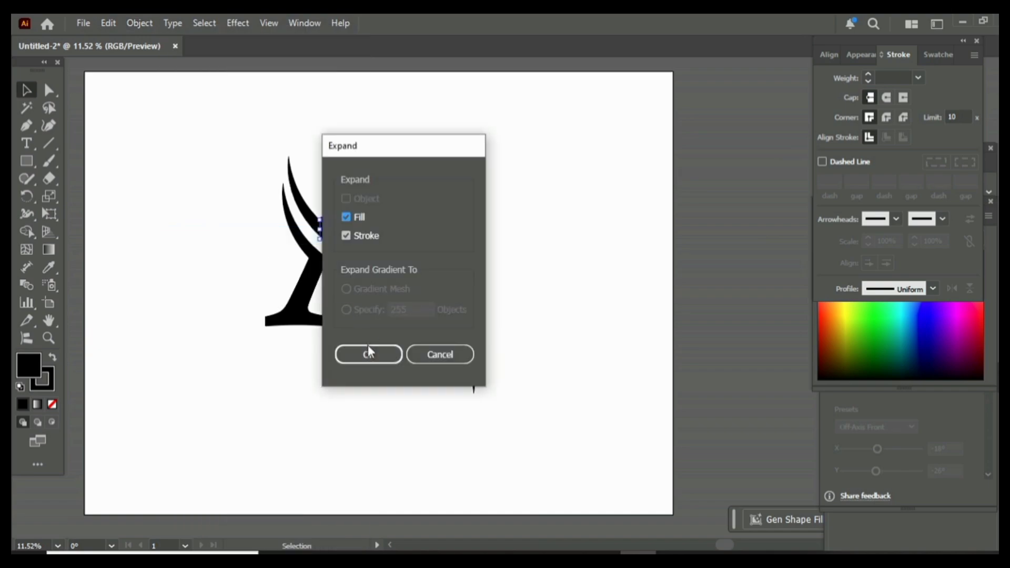
pyautogui.click(368, 355)
# With Shape Builder, remove the strip where the expanded line crosses the A's thin leg above the upper curve, and deselect the artwork
pyautogui.moveTo(240, 141); pyautogui.dragTo(486, 360)
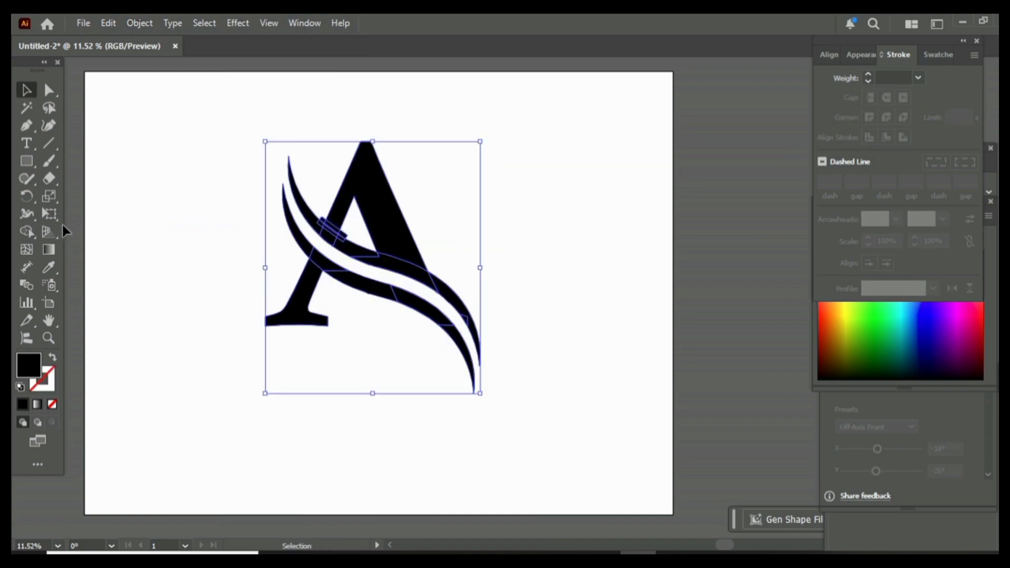
pyautogui.click(25, 232)
pyautogui.hotkey('ctrl', '=')
pyautogui.hotkey('ctrl', '=')
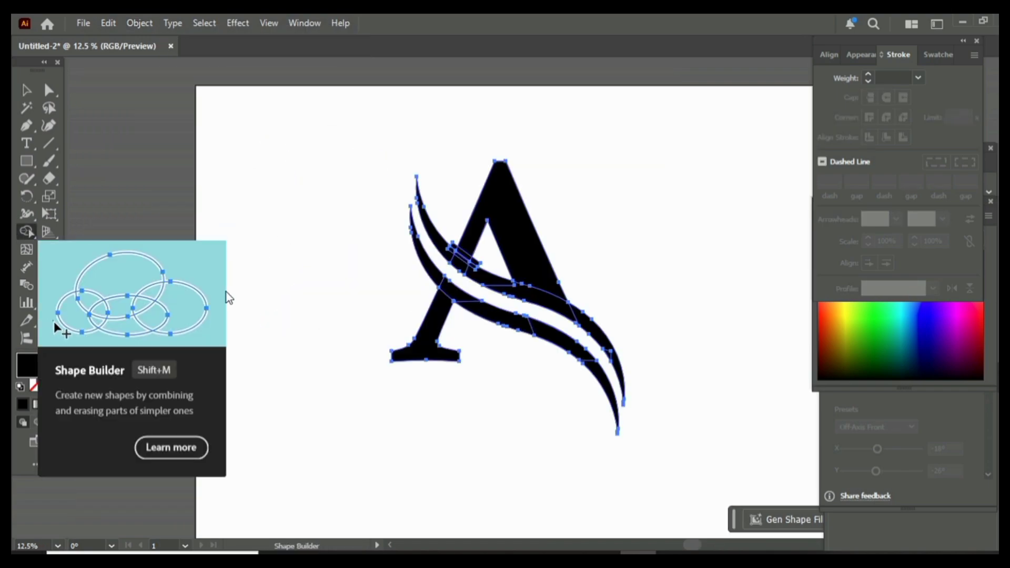
pyautogui.keyDown('alt'); pyautogui.click(455, 244); pyautogui.keyUp('alt')
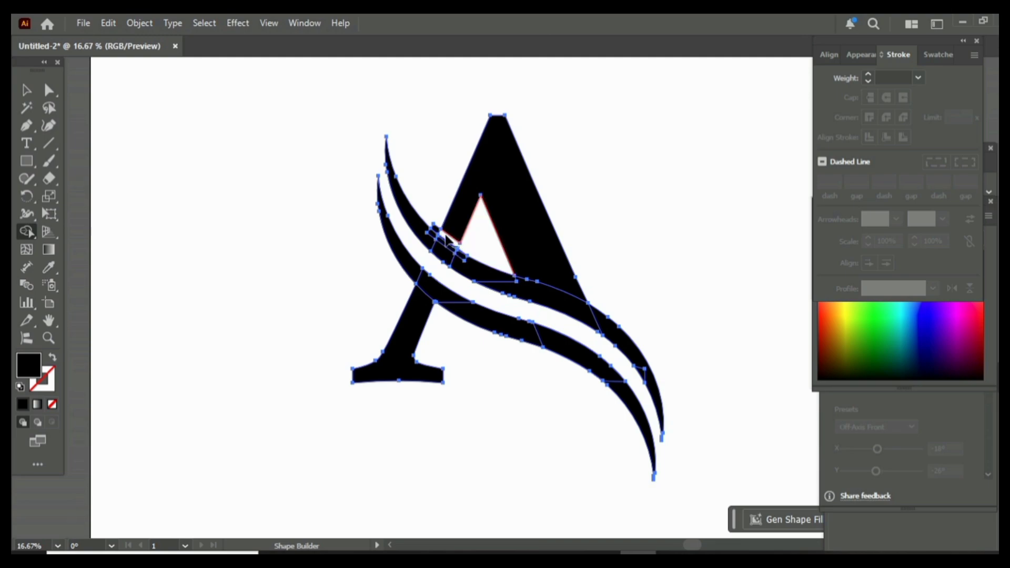
pyautogui.press('v')
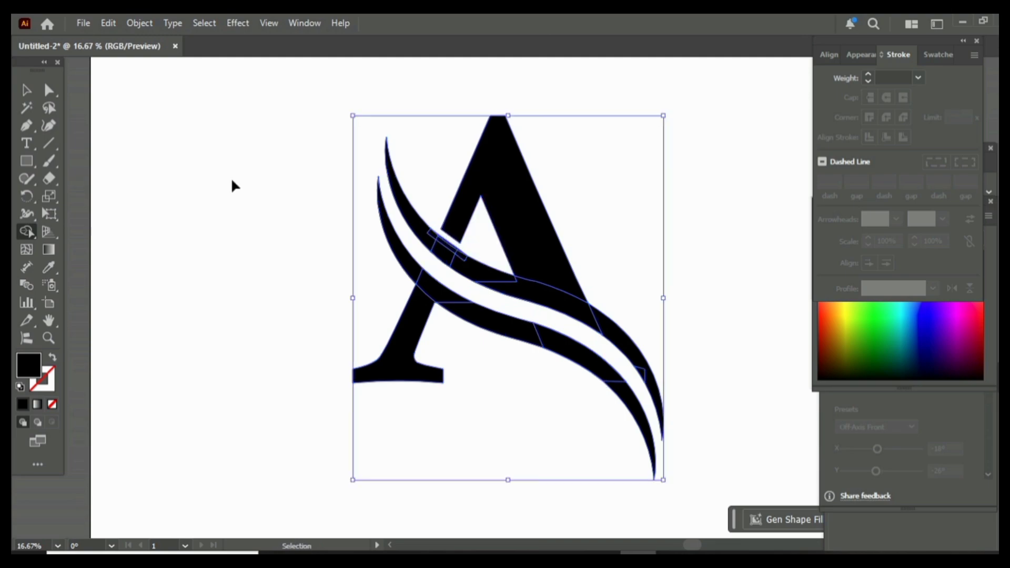
pyautogui.hotkey('ctrl', '-')
pyautogui.hotkey('ctrl', '-')
pyautogui.hotkey('ctrl', '+')
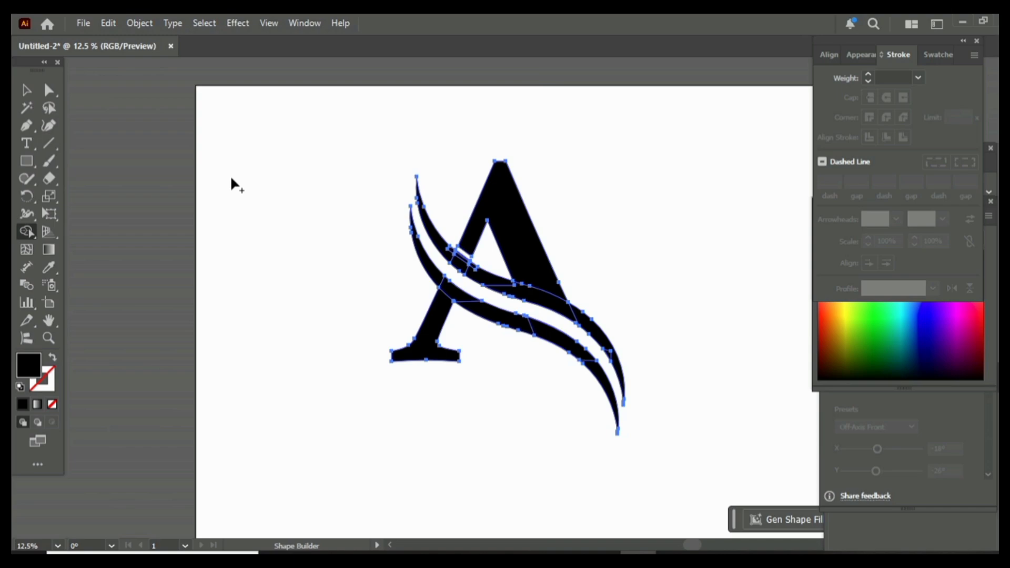
pyautogui.click(35, 88)
pyautogui.moveTo(693, 545)
pyautogui.mouseDown()
pyautogui.moveTo(722, 545)
pyautogui.moveTo(712, 545)
pyautogui.mouseUp()
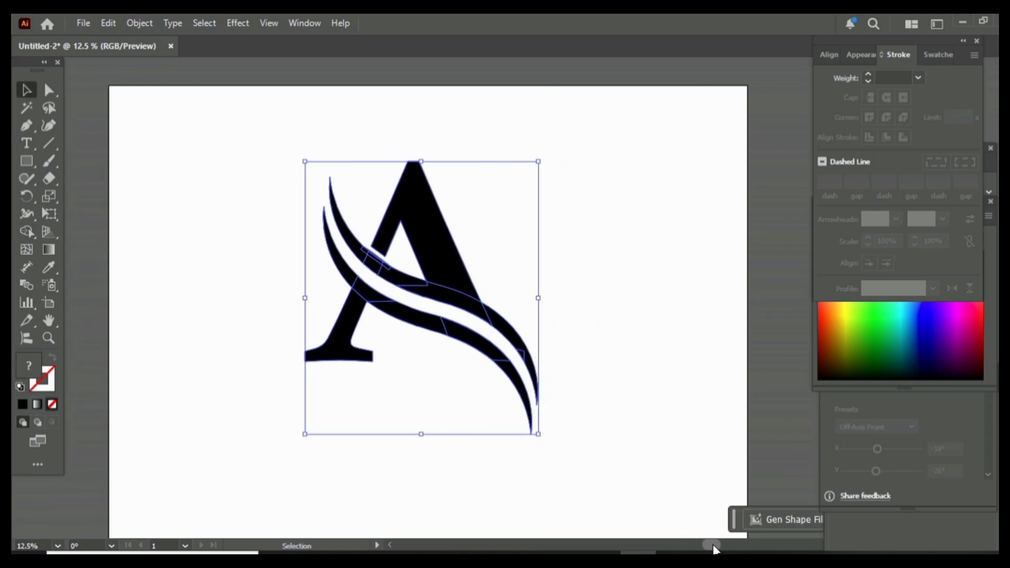
pyautogui.click(637, 323)
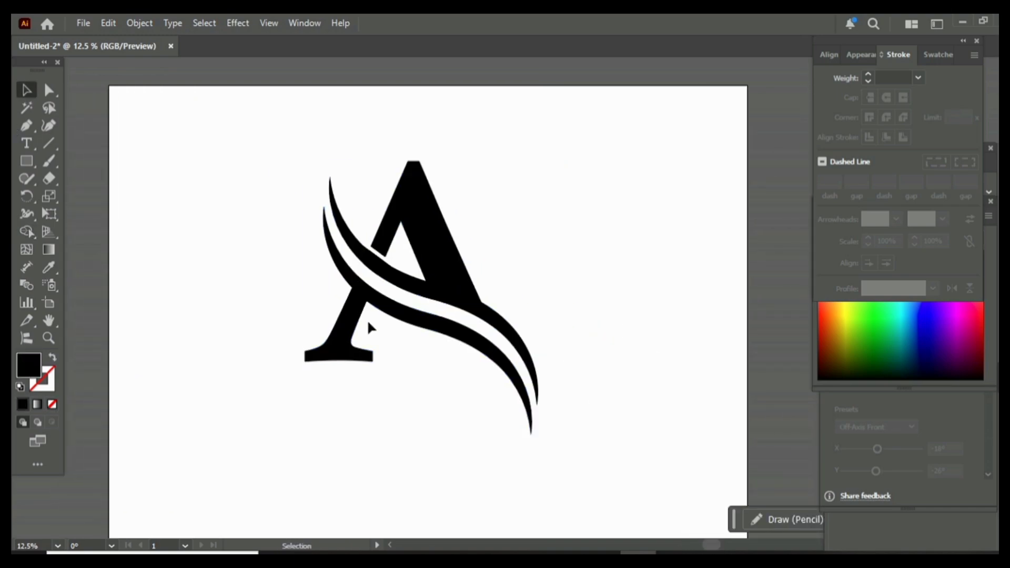
# Draw a circle around the letter A with no fill and a black stroke
pyautogui.click(29, 158)
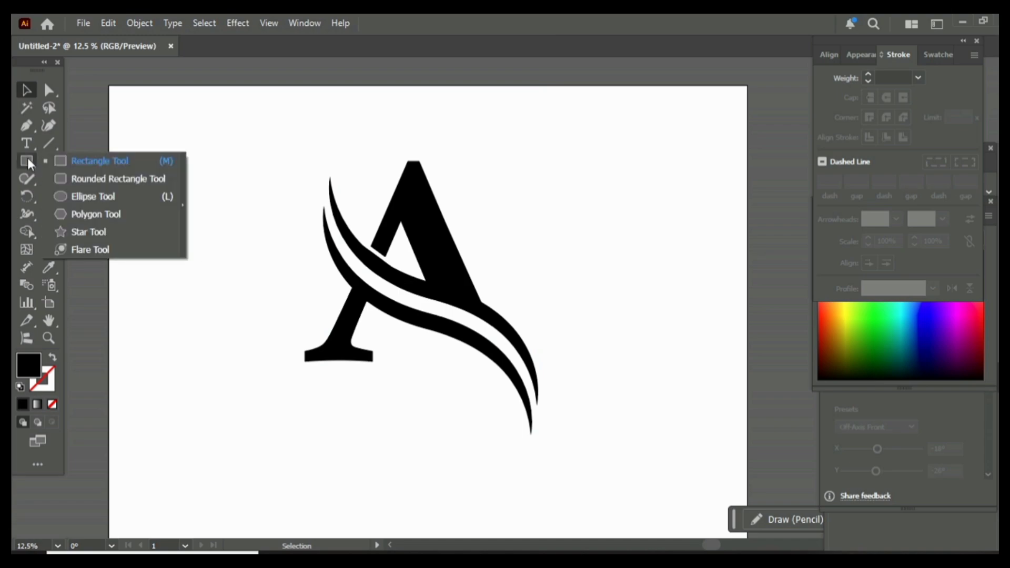
pyautogui.click(87, 198)
pyautogui.click(53, 405)
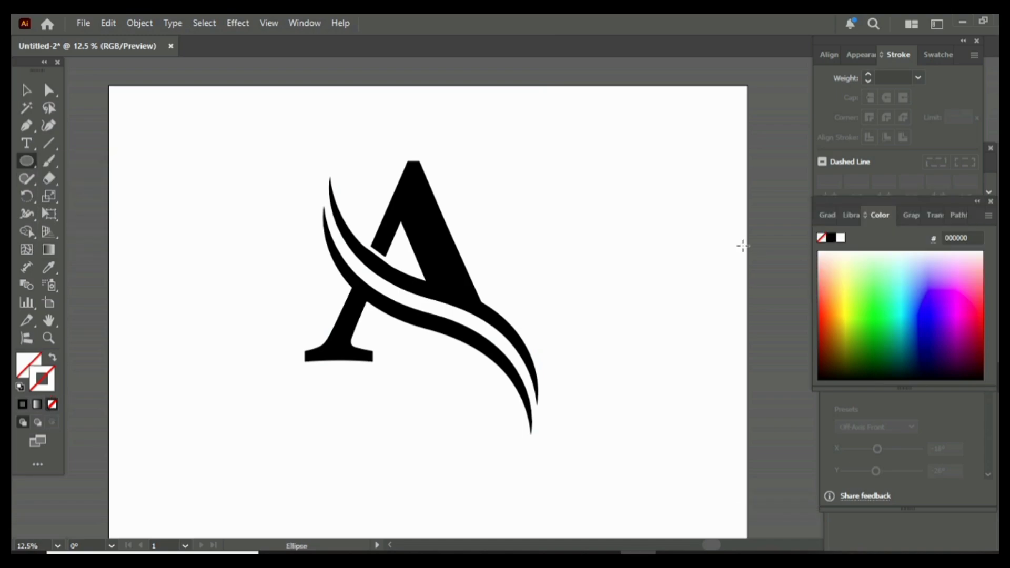
pyautogui.click(935, 64)
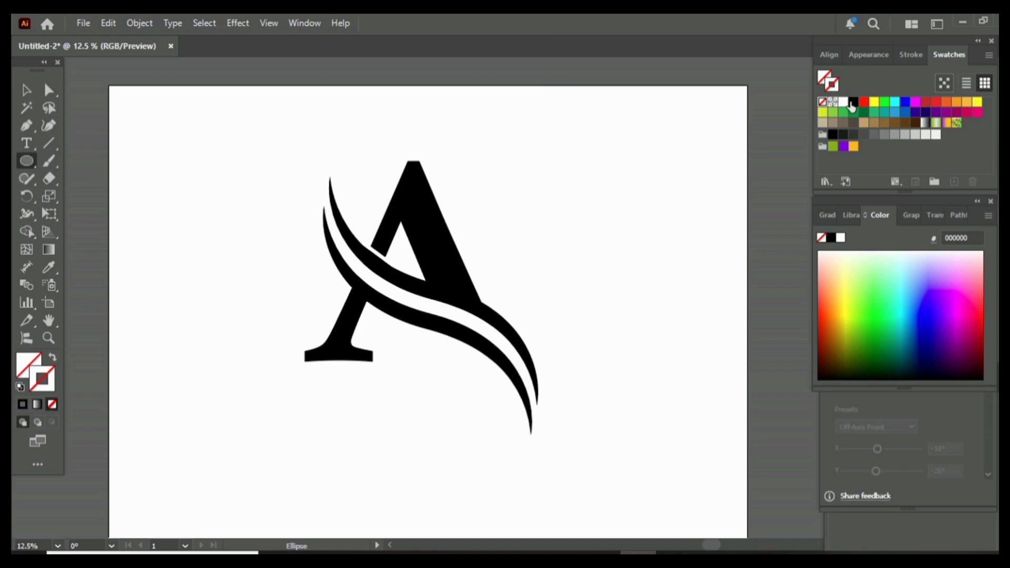
pyautogui.click(853, 102)
pyautogui.moveTo(286, 164); pyautogui.dragTo(583, 462)
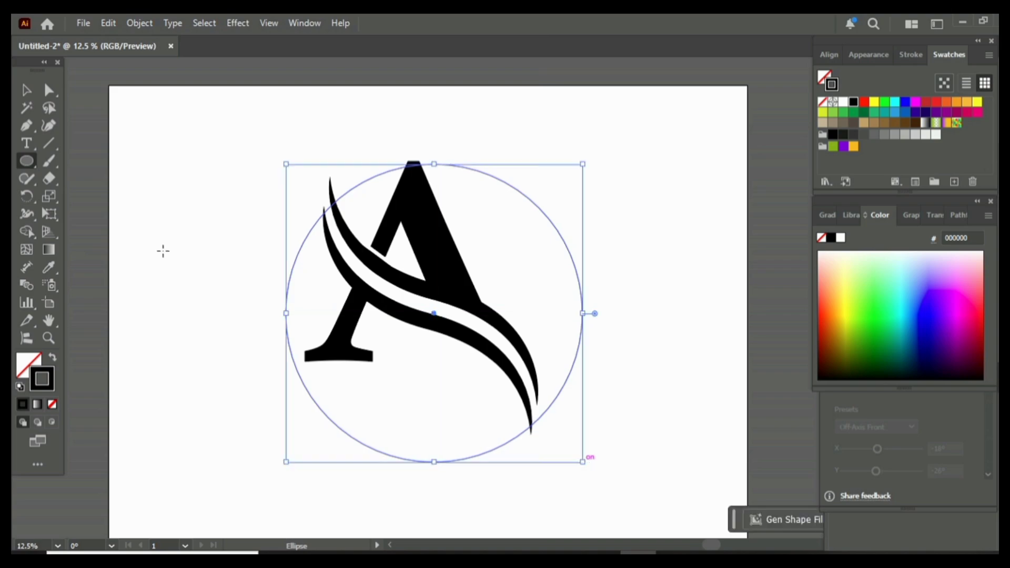
# Move the circle up over the logo and enlarge it slightly around the A and the curves
pyautogui.click(29, 92)
pyautogui.moveTo(562, 388); pyautogui.dragTo(548, 371)
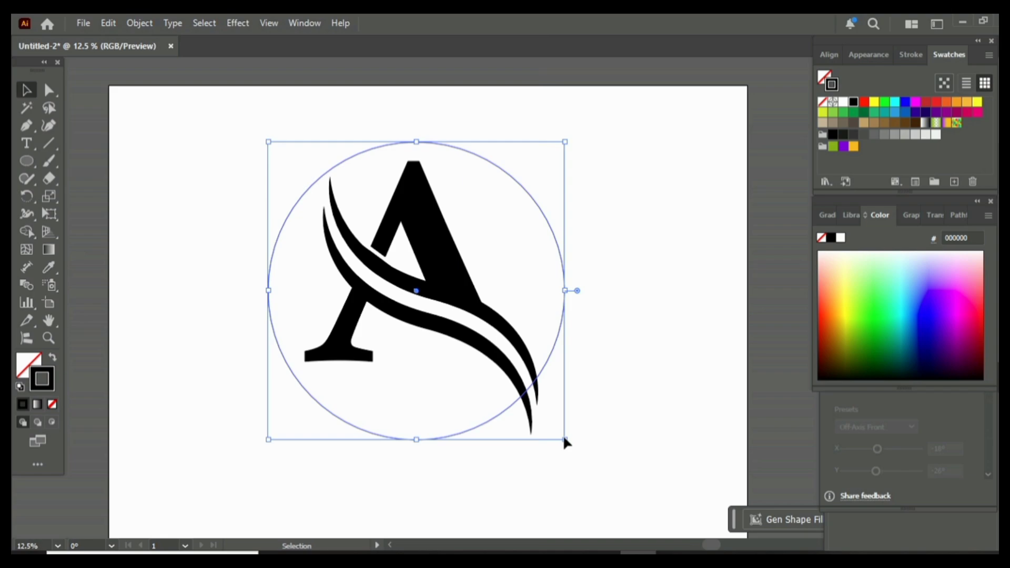
pyautogui.moveTo(565, 441); pyautogui.dragTo(648, 459)
pyautogui.moveTo(564, 380); pyautogui.dragTo(555, 387)
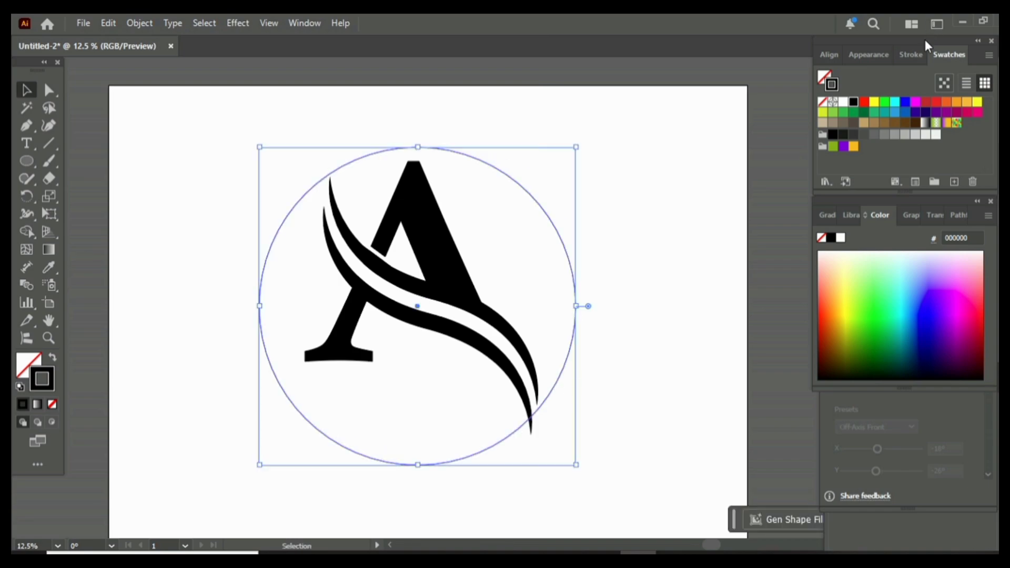
# Set the circle's stroke weight to 20 pt
pyautogui.click(913, 55)
pyautogui.click(895, 77)
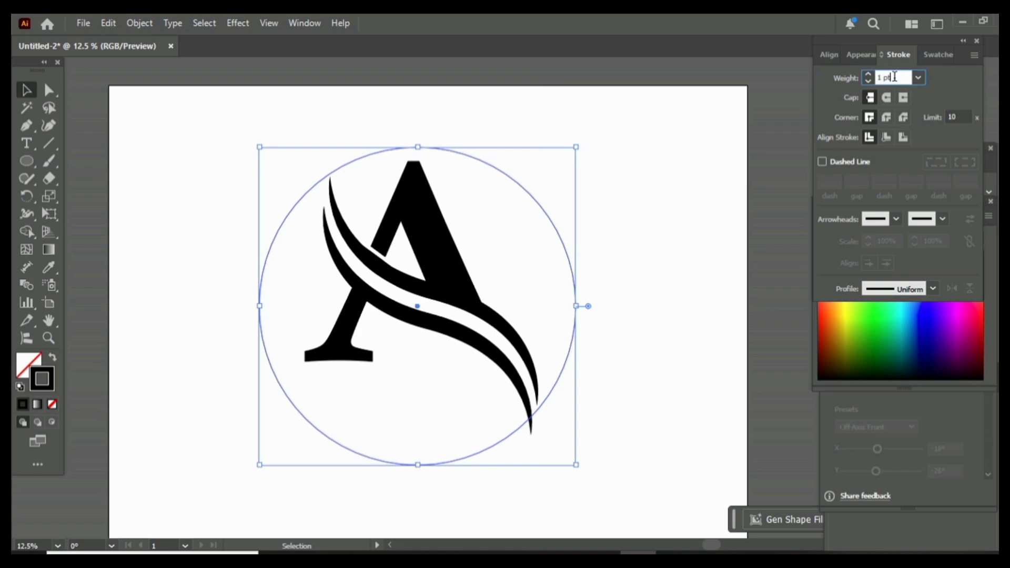
pyautogui.write('9')
pyautogui.press('Return')
pyautogui.write('12')
pyautogui.press('Return')
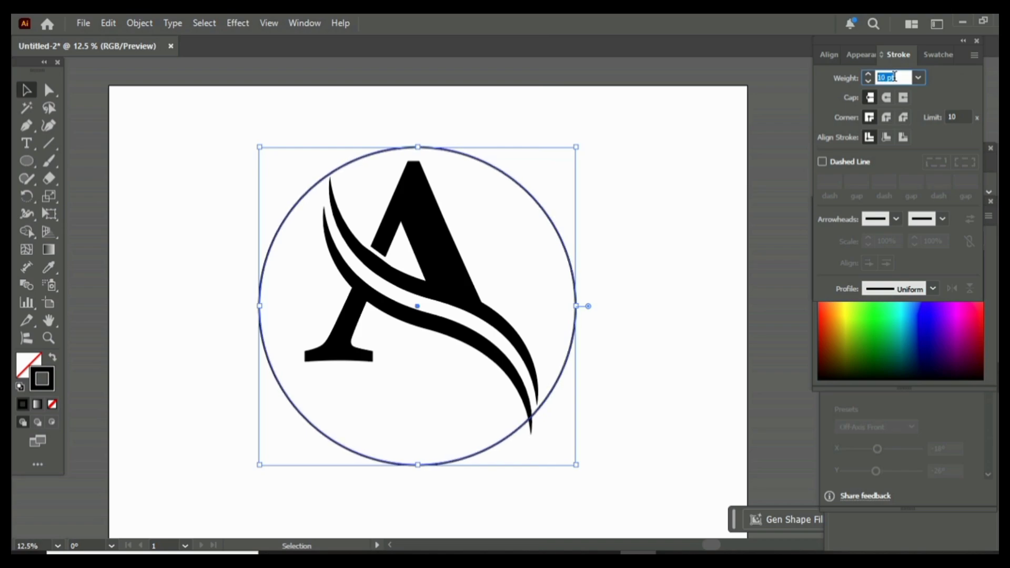
pyautogui.press('Up')
pyautogui.press('Up')
pyautogui.press('Up')
pyautogui.press('Up')
pyautogui.press('Up')
pyautogui.press('Up')
pyautogui.press('Up')
pyautogui.press('Up')
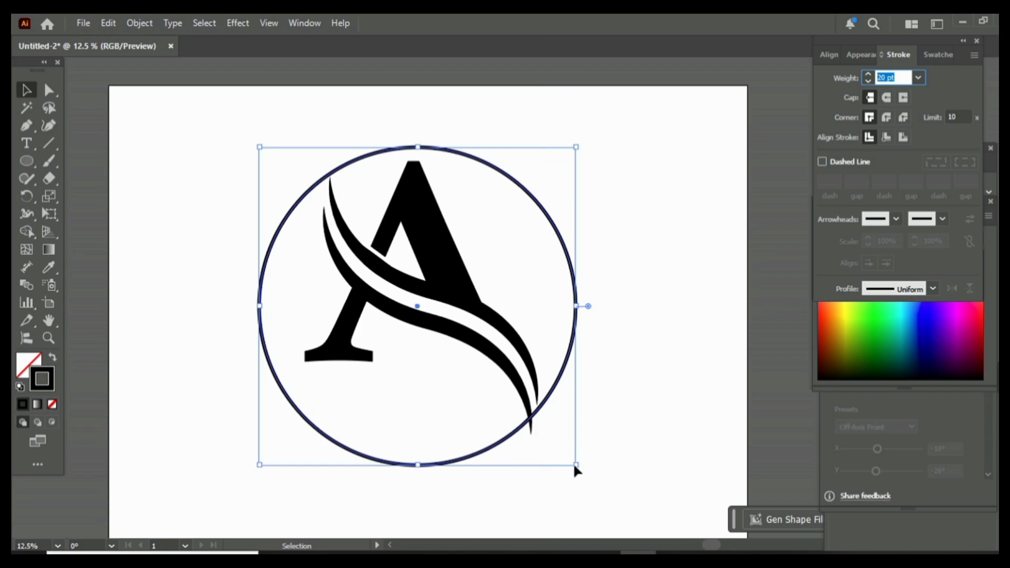
# Enlarge and recentre the circle around the A, and set its stroke weight to 35 pt
pyautogui.moveTo(576, 468); pyautogui.dragTo(599, 481)
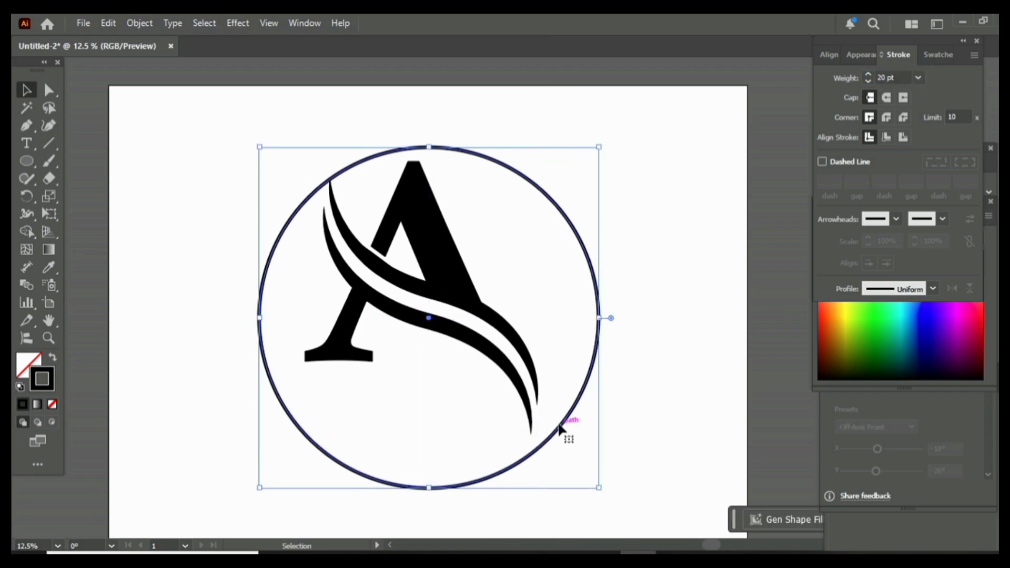
pyautogui.moveTo(563, 429); pyautogui.dragTo(553, 405)
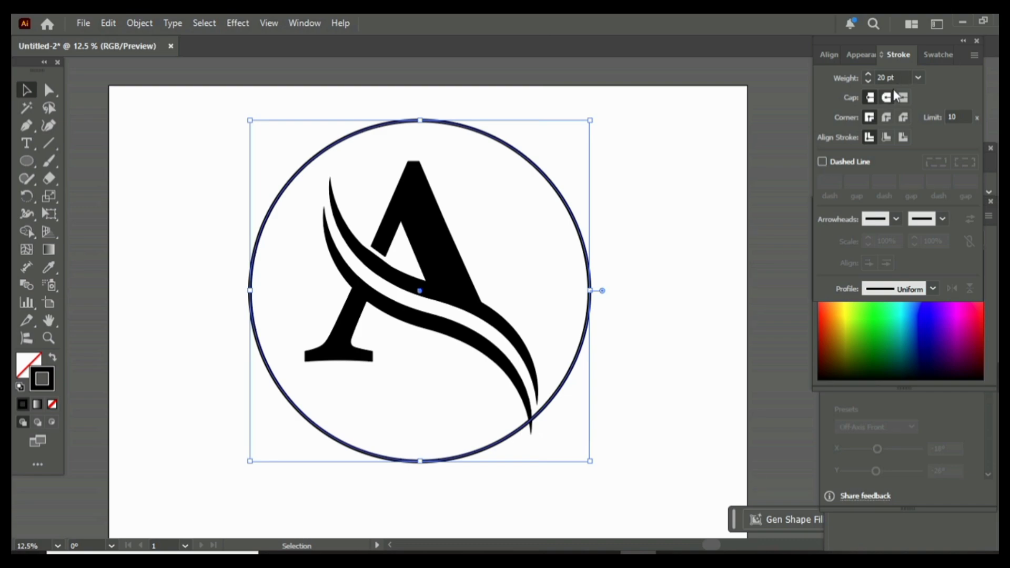
pyautogui.click(903, 79)
pyautogui.scroll(14, 903, 79)
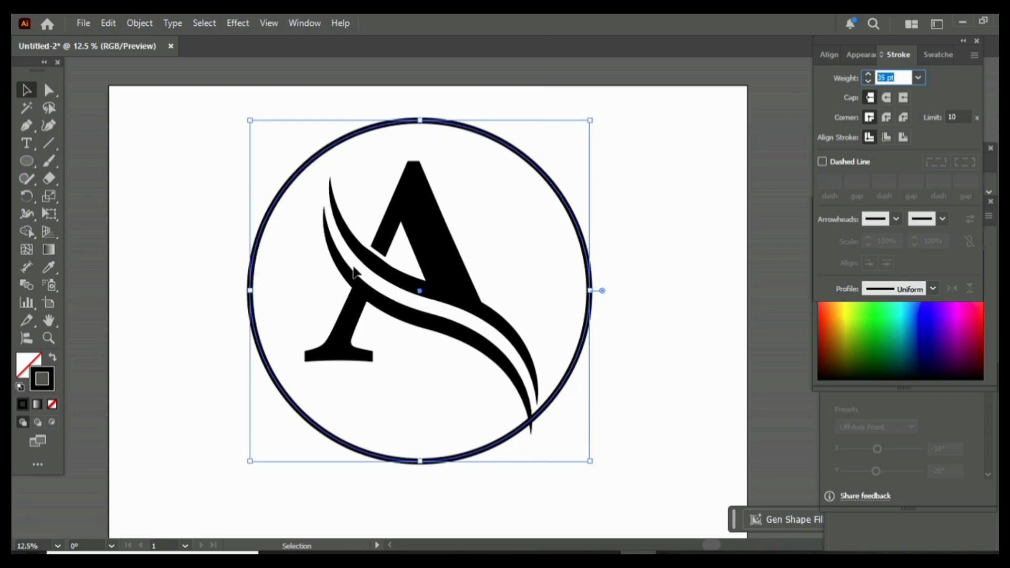
pyautogui.click(654, 415)
# Offset the lower swoosh curve's path by 29 px with miter joins
pyautogui.click(518, 387)
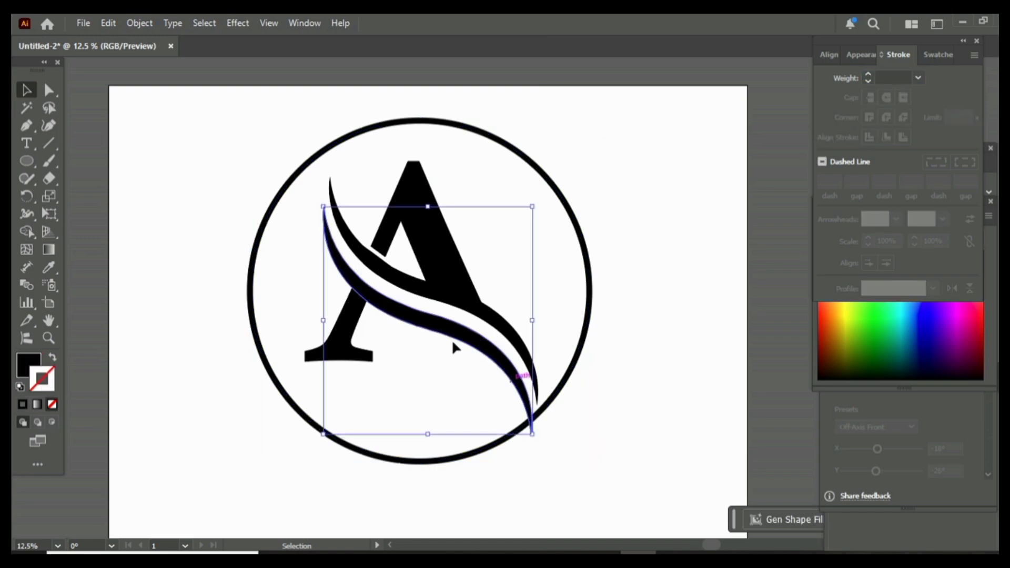
pyautogui.click(138, 26)
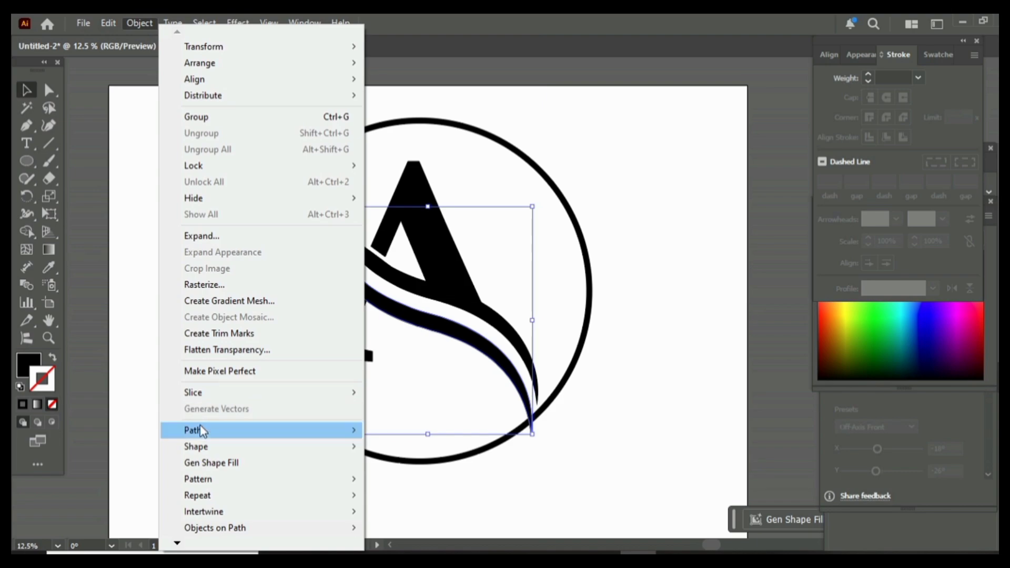
pyautogui.moveTo(200, 430)
pyautogui.click(437, 284)
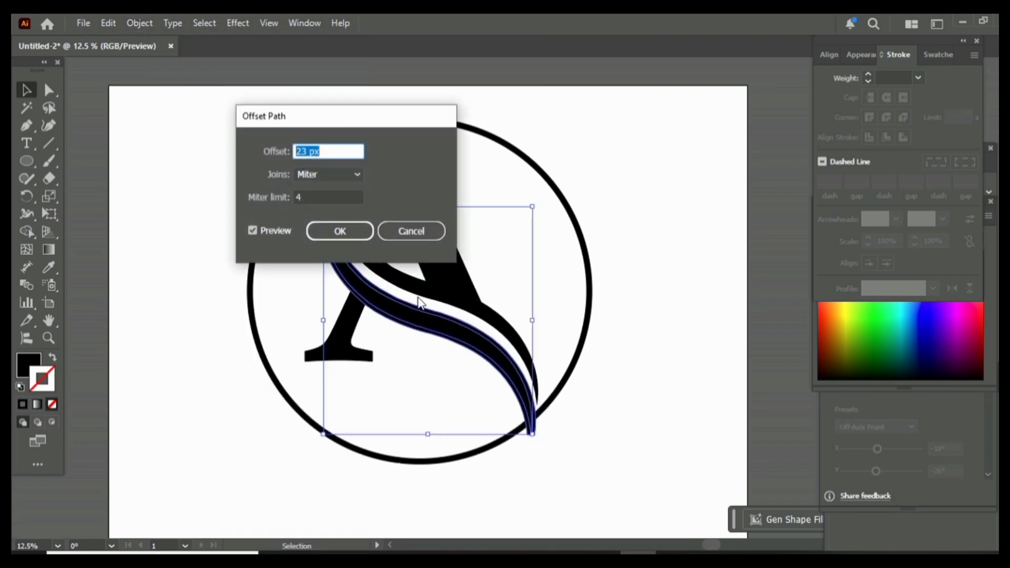
pyautogui.write('27')
pyautogui.tripleClick(328, 151)
pyautogui.press('Up')
pyautogui.press('Up')
pyautogui.press('Up')
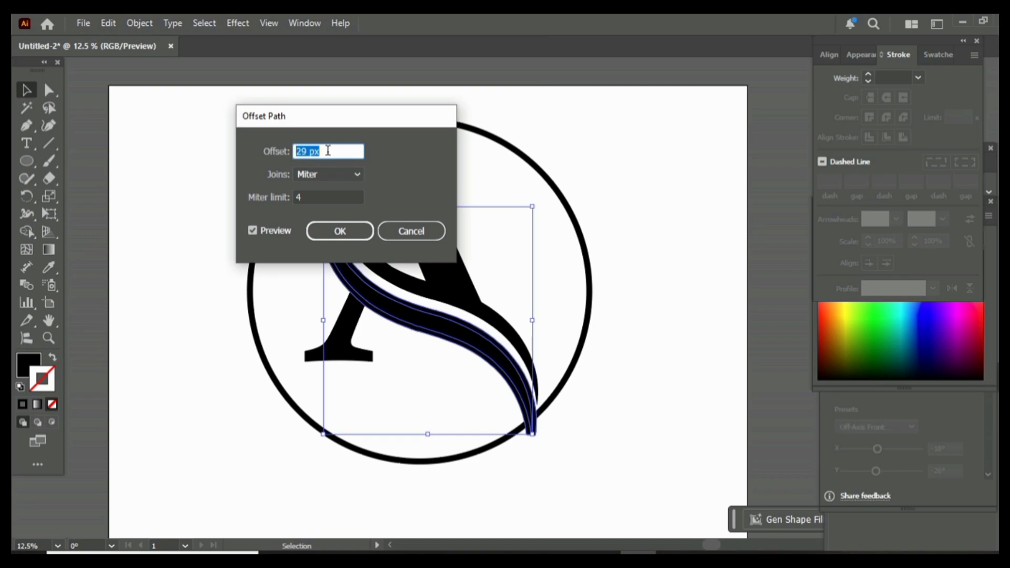
pyautogui.click(340, 232)
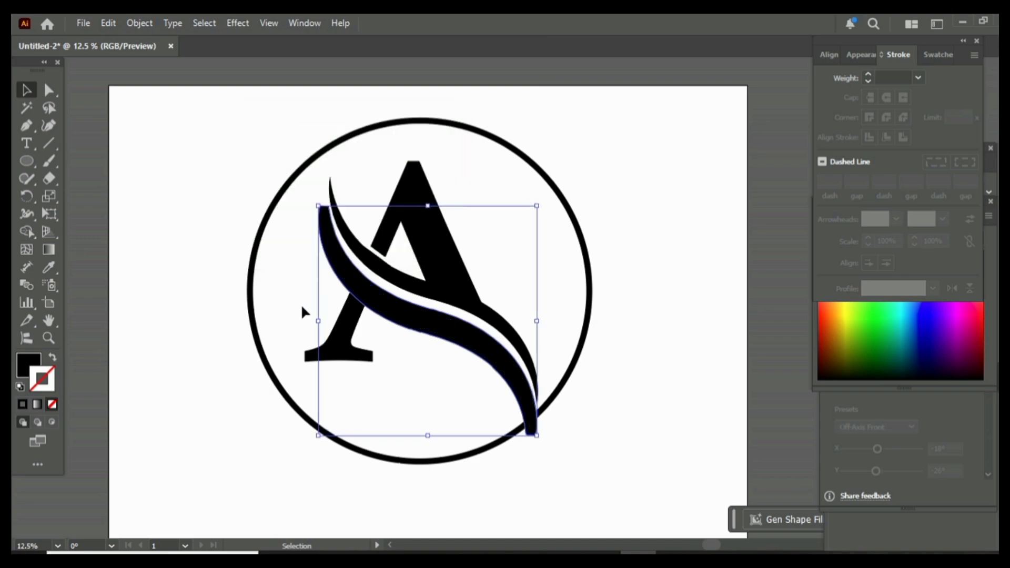
# Expand the circle's fill and stroke into a filled ring shape
pyautogui.click(264, 364)
pyautogui.click(148, 23)
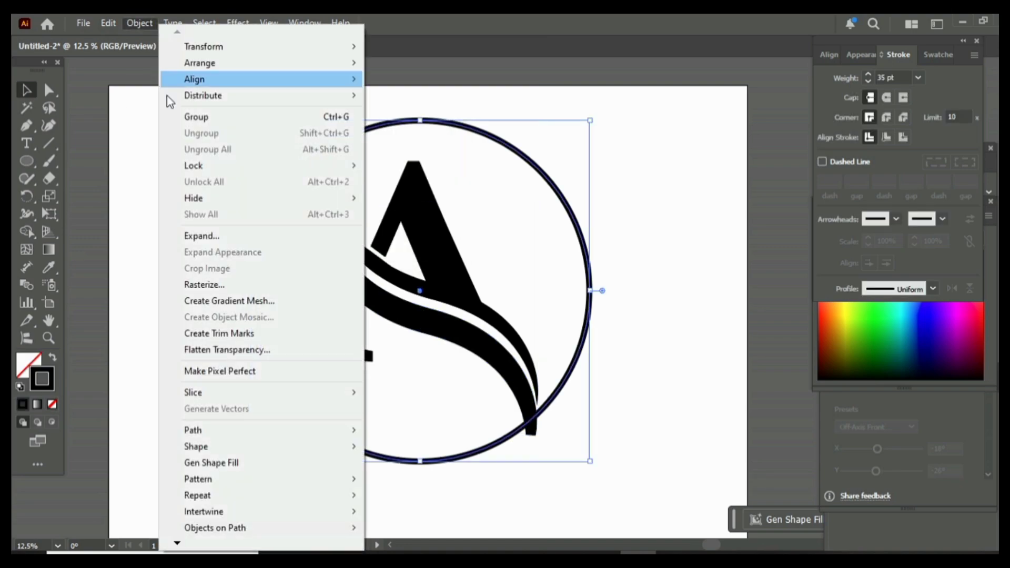
pyautogui.click(213, 235)
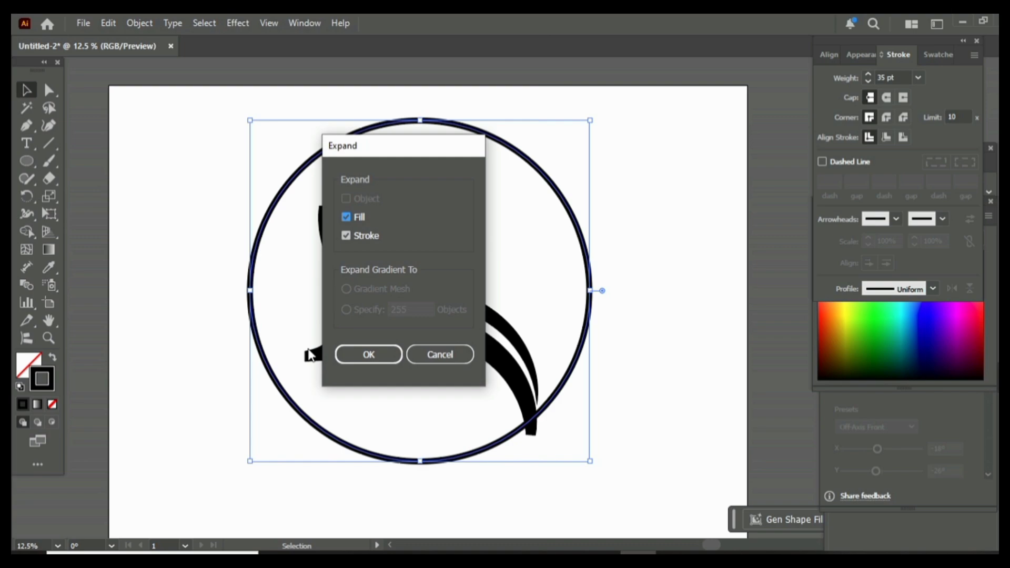
pyautogui.click(369, 354)
# With Shape Builder, remove the offset band around the lower curve, cutting gaps in the ring and the A's thin leg, and deselect the artwork
pyautogui.moveTo(196, 153); pyautogui.dragTo(528, 450)
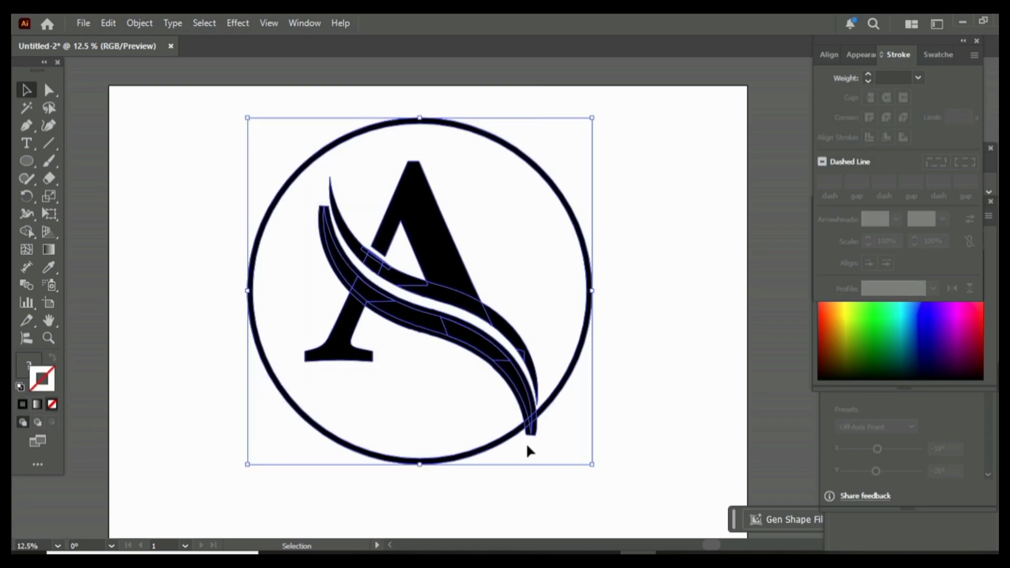
pyautogui.click(26, 231)
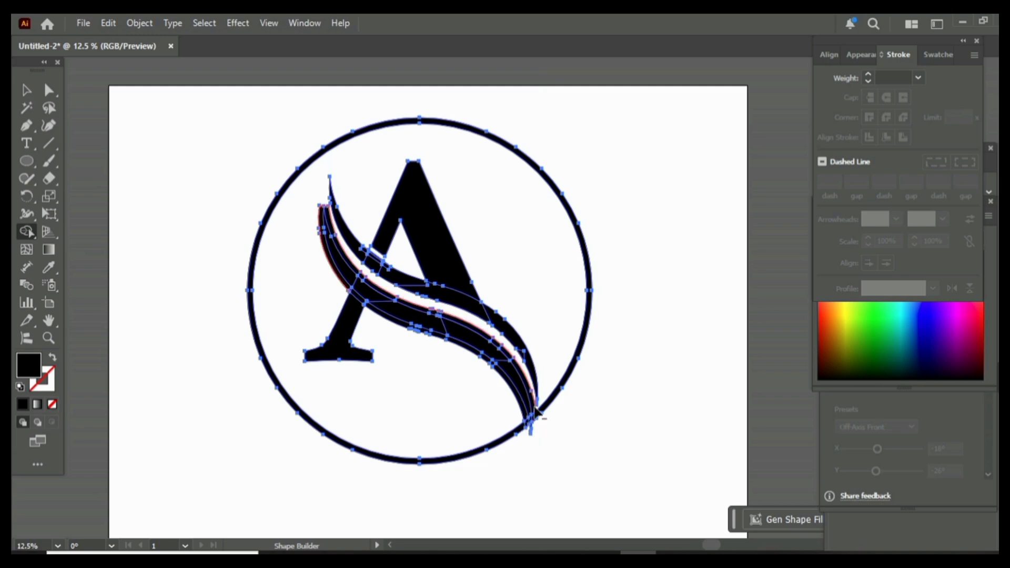
pyautogui.click(536, 413)
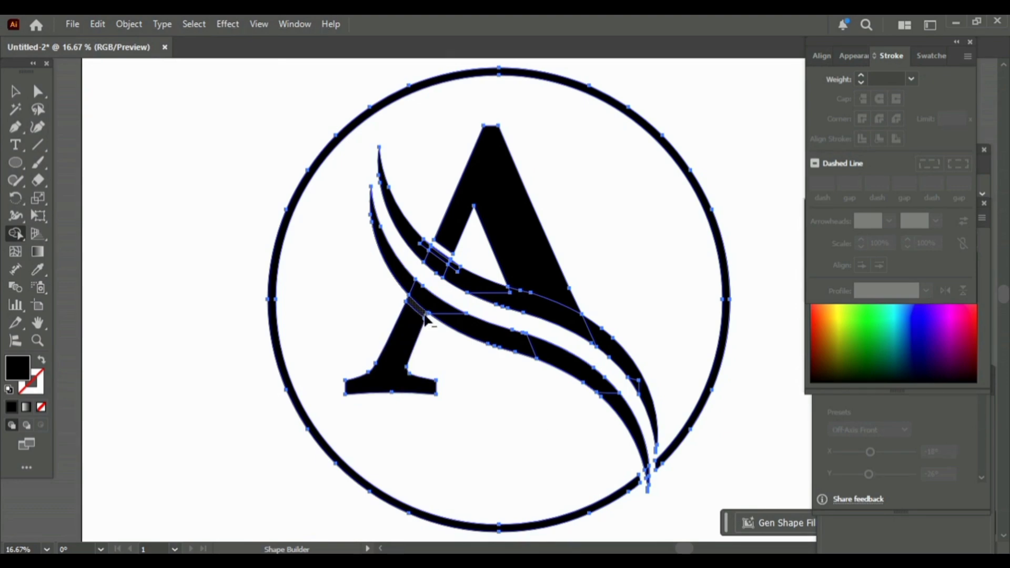
pyautogui.click(427, 324)
pyautogui.click(15, 91)
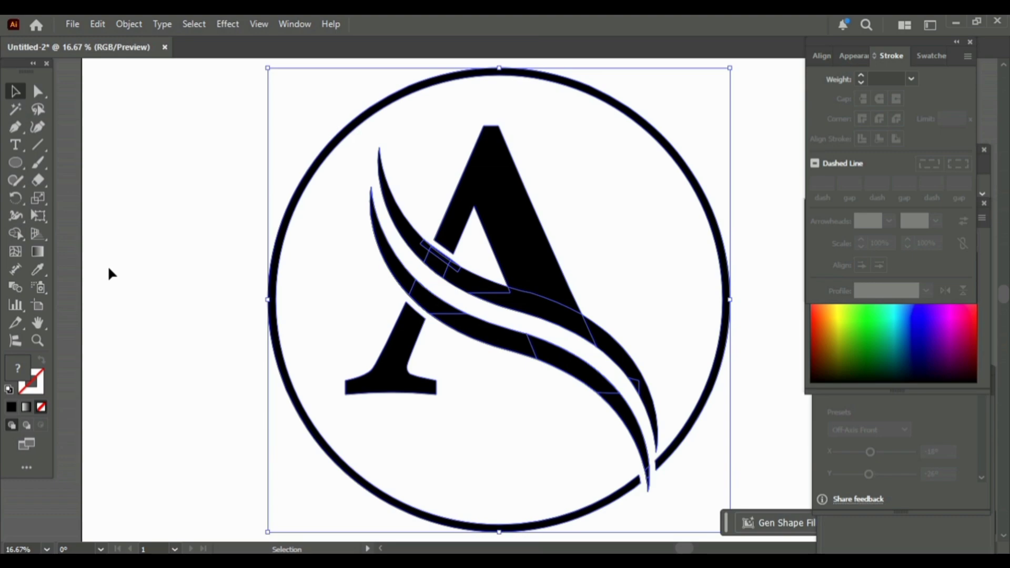
pyautogui.hotkey('ctrl', '-')
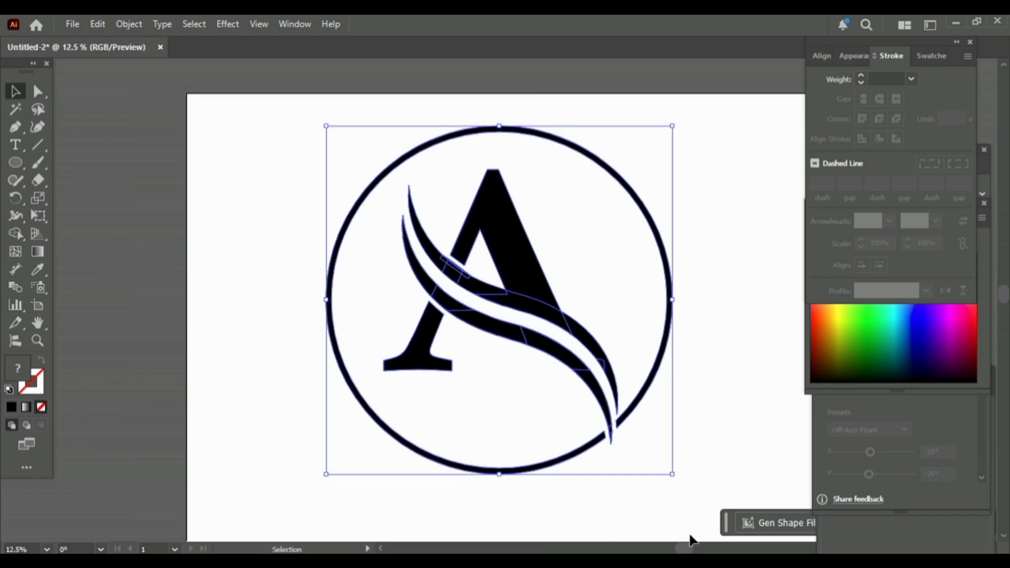
pyautogui.moveTo(684, 547); pyautogui.dragTo(709, 548)
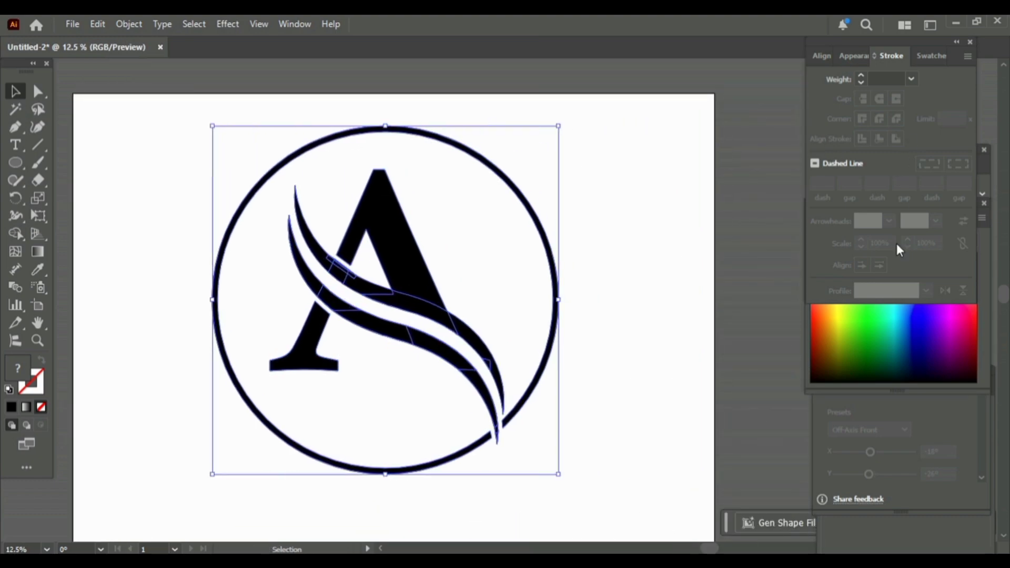
pyautogui.click(770, 243)
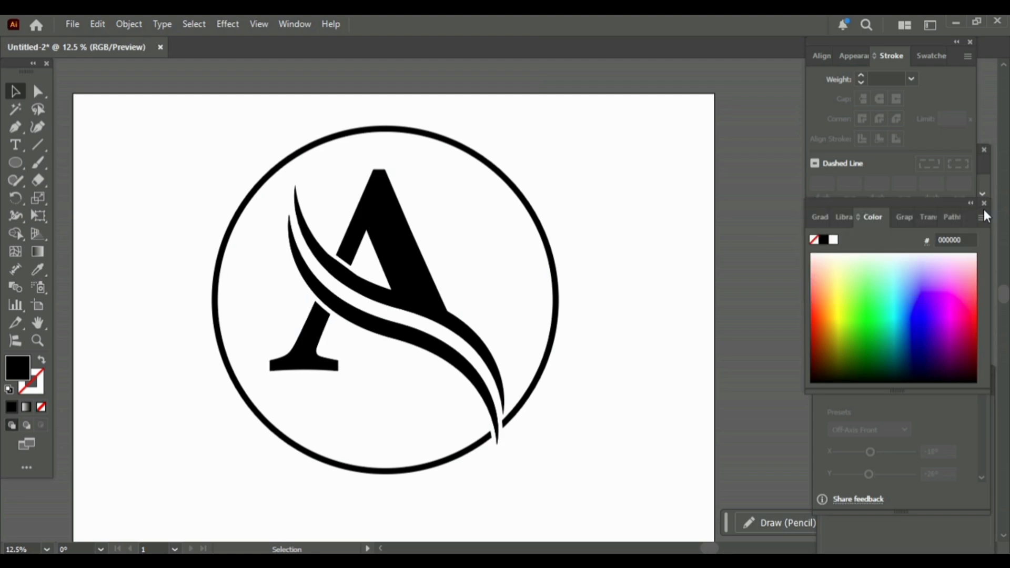
# Unite the ring, the letter A and both swoosh curves into one shape with Pathfinder, and deselect the artwork
pyautogui.click(943, 221)
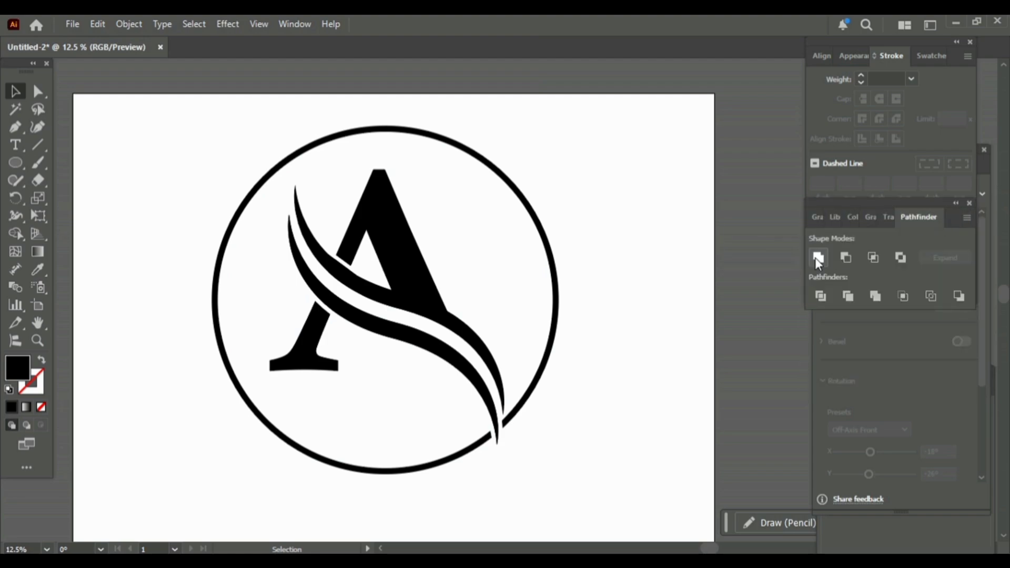
pyautogui.moveTo(169, 127); pyautogui.dragTo(546, 444)
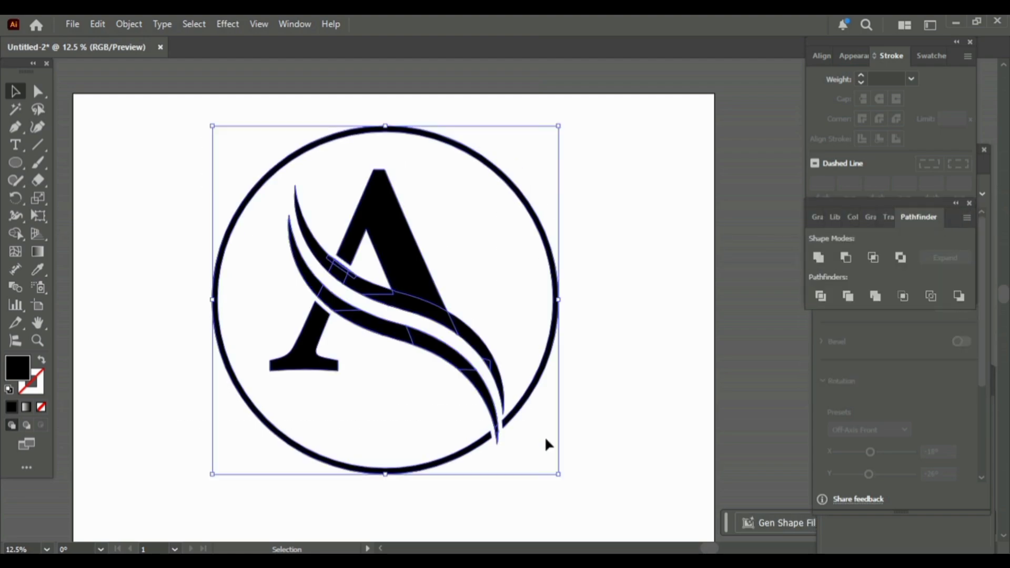
pyautogui.click(817, 258)
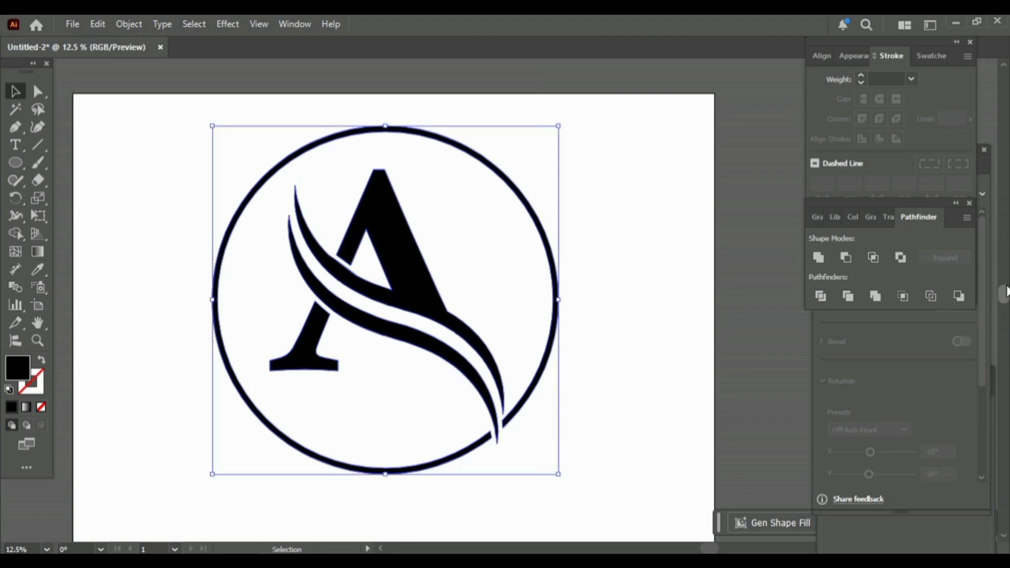
pyautogui.scroll(-1, 633, 326)
pyautogui.click(634, 350)
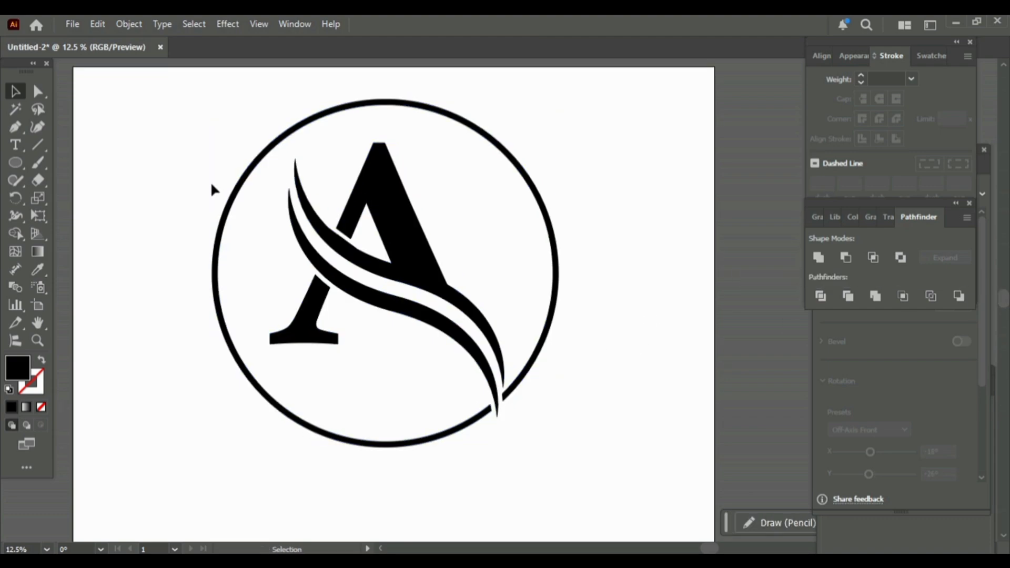
# Scale the whole logo down slightly, move it down to around the middle of the artboard, and deselect it
pyautogui.moveTo(176, 105); pyautogui.dragTo(535, 424)
pyautogui.moveTo(506, 342); pyautogui.dragTo(516, 382)
pyautogui.click(620, 384)
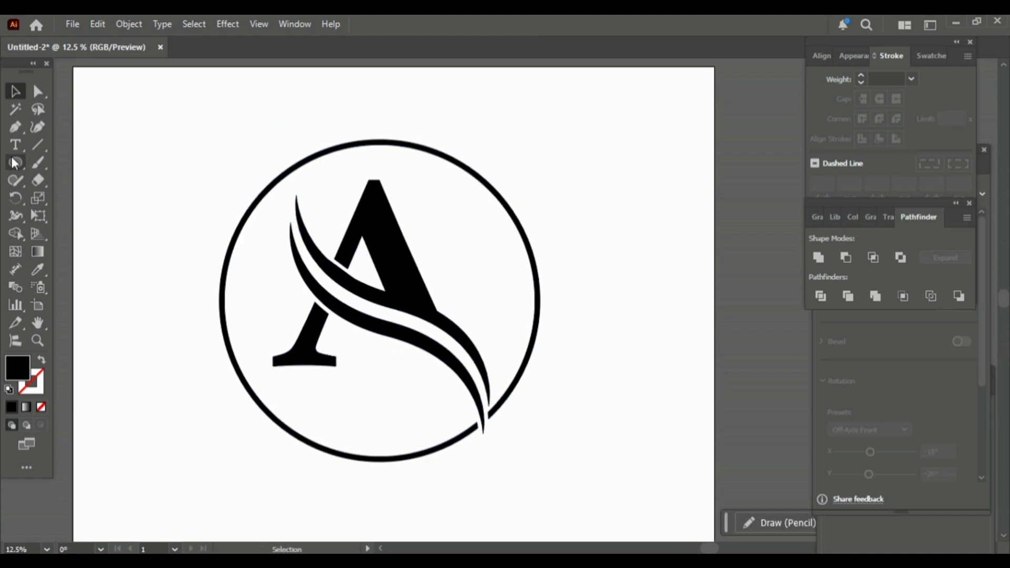
# Create a 4000 x 3000 px rectangle and align it so that it covers the whole artboard
pyautogui.moveTo(15, 163); pyautogui.dragTo(70, 165)
pyautogui.click(278, 198)
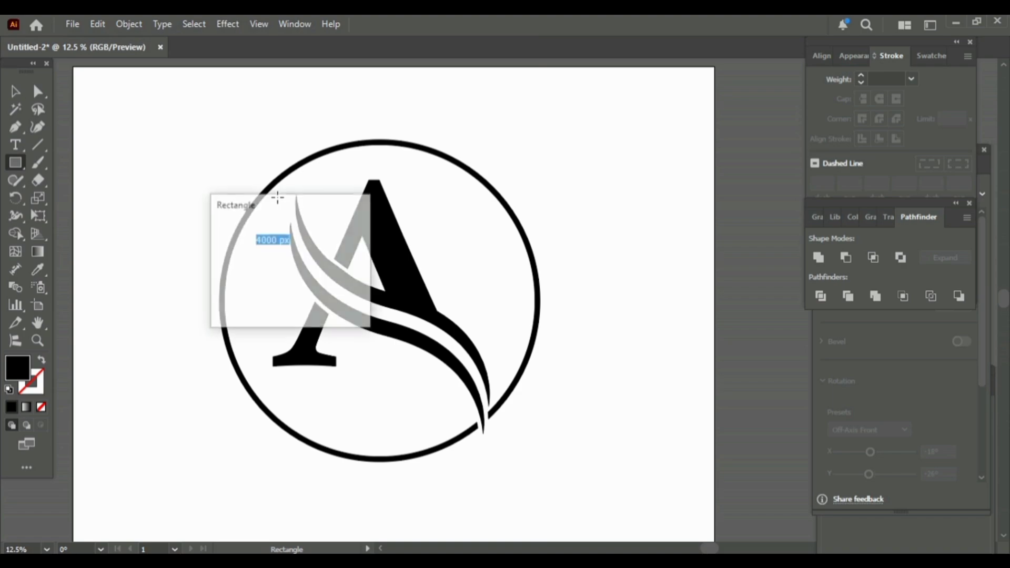
pyautogui.click(258, 299)
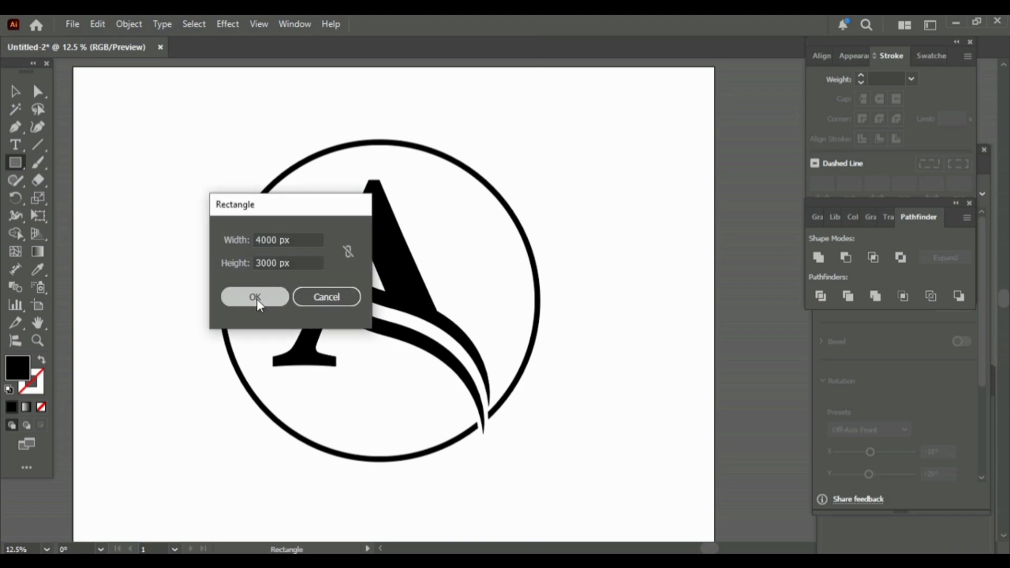
pyautogui.press('v')
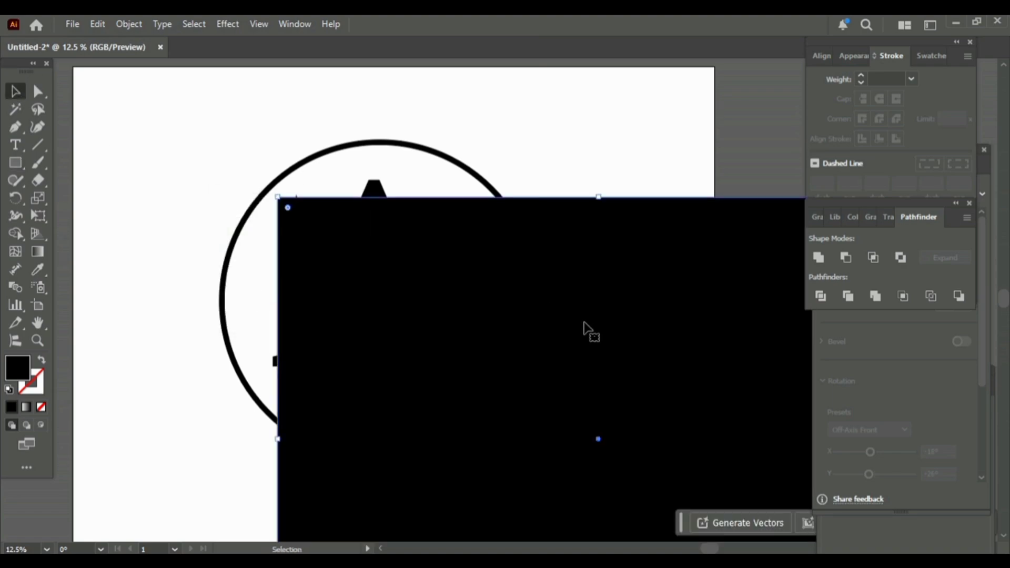
pyautogui.moveTo(588, 329); pyautogui.dragTo(525, 223)
# Send the artboard-sized rectangle behind the logo, fill it with a medium grey swatch, and deselect it
pyautogui.rightClick(525, 224)
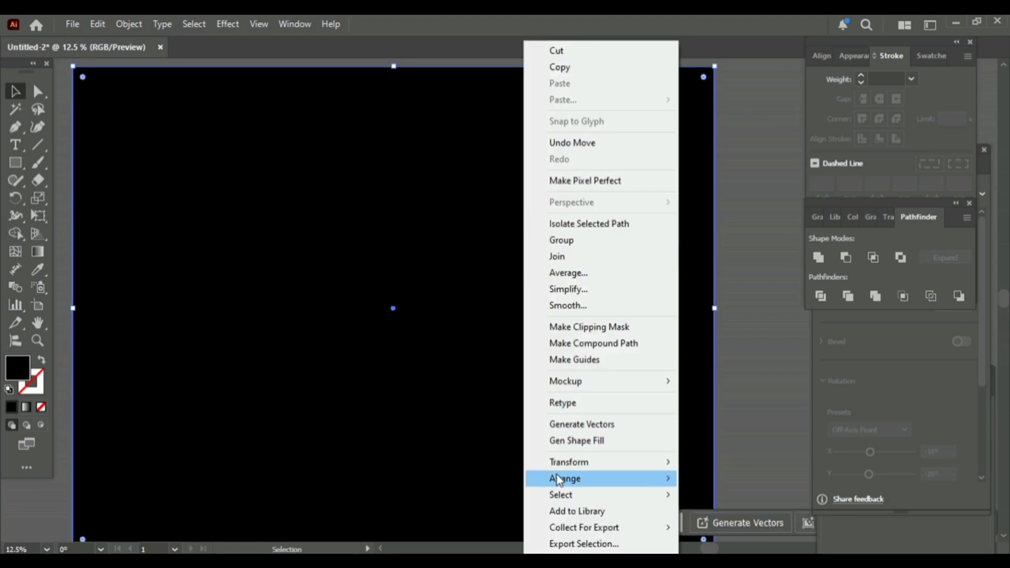
pyautogui.moveTo(559, 480)
pyautogui.click(692, 526)
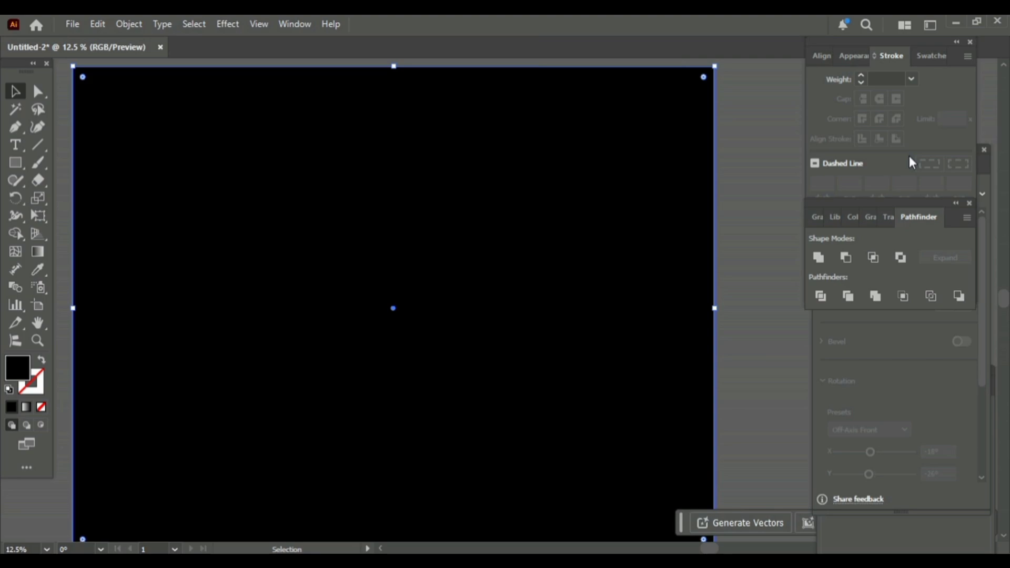
pyautogui.click(926, 58)
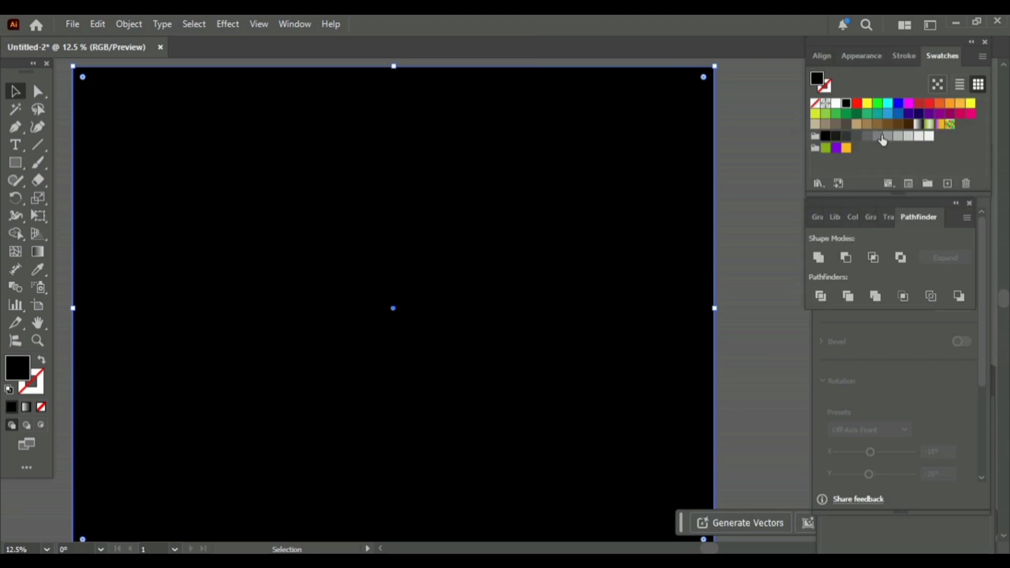
pyautogui.click(878, 136)
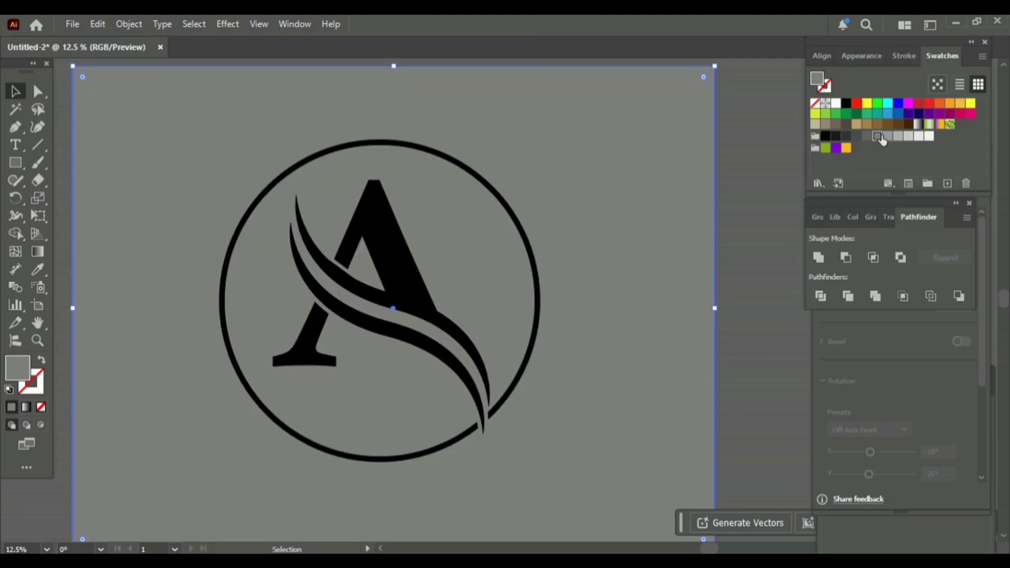
pyautogui.click(772, 213)
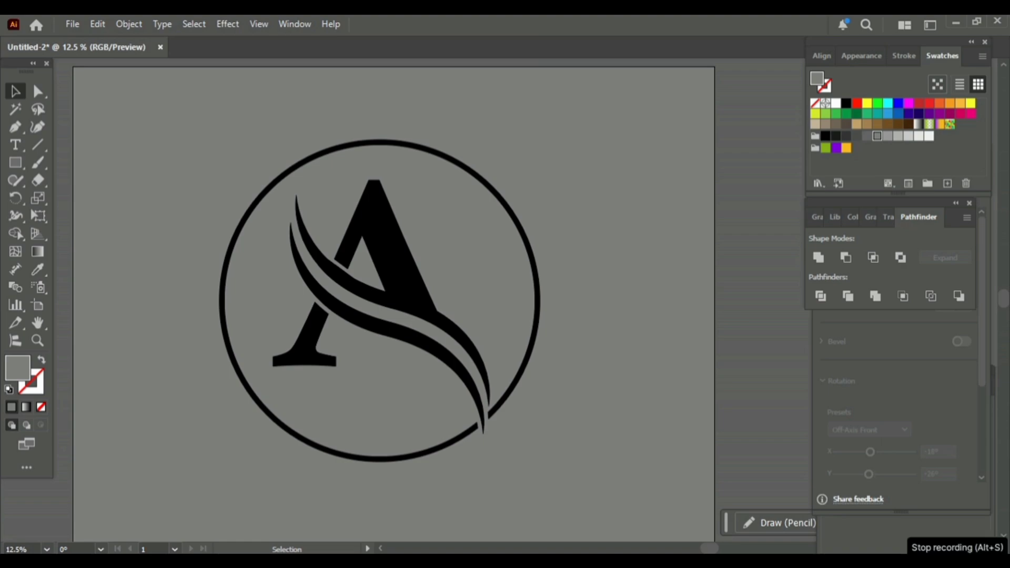